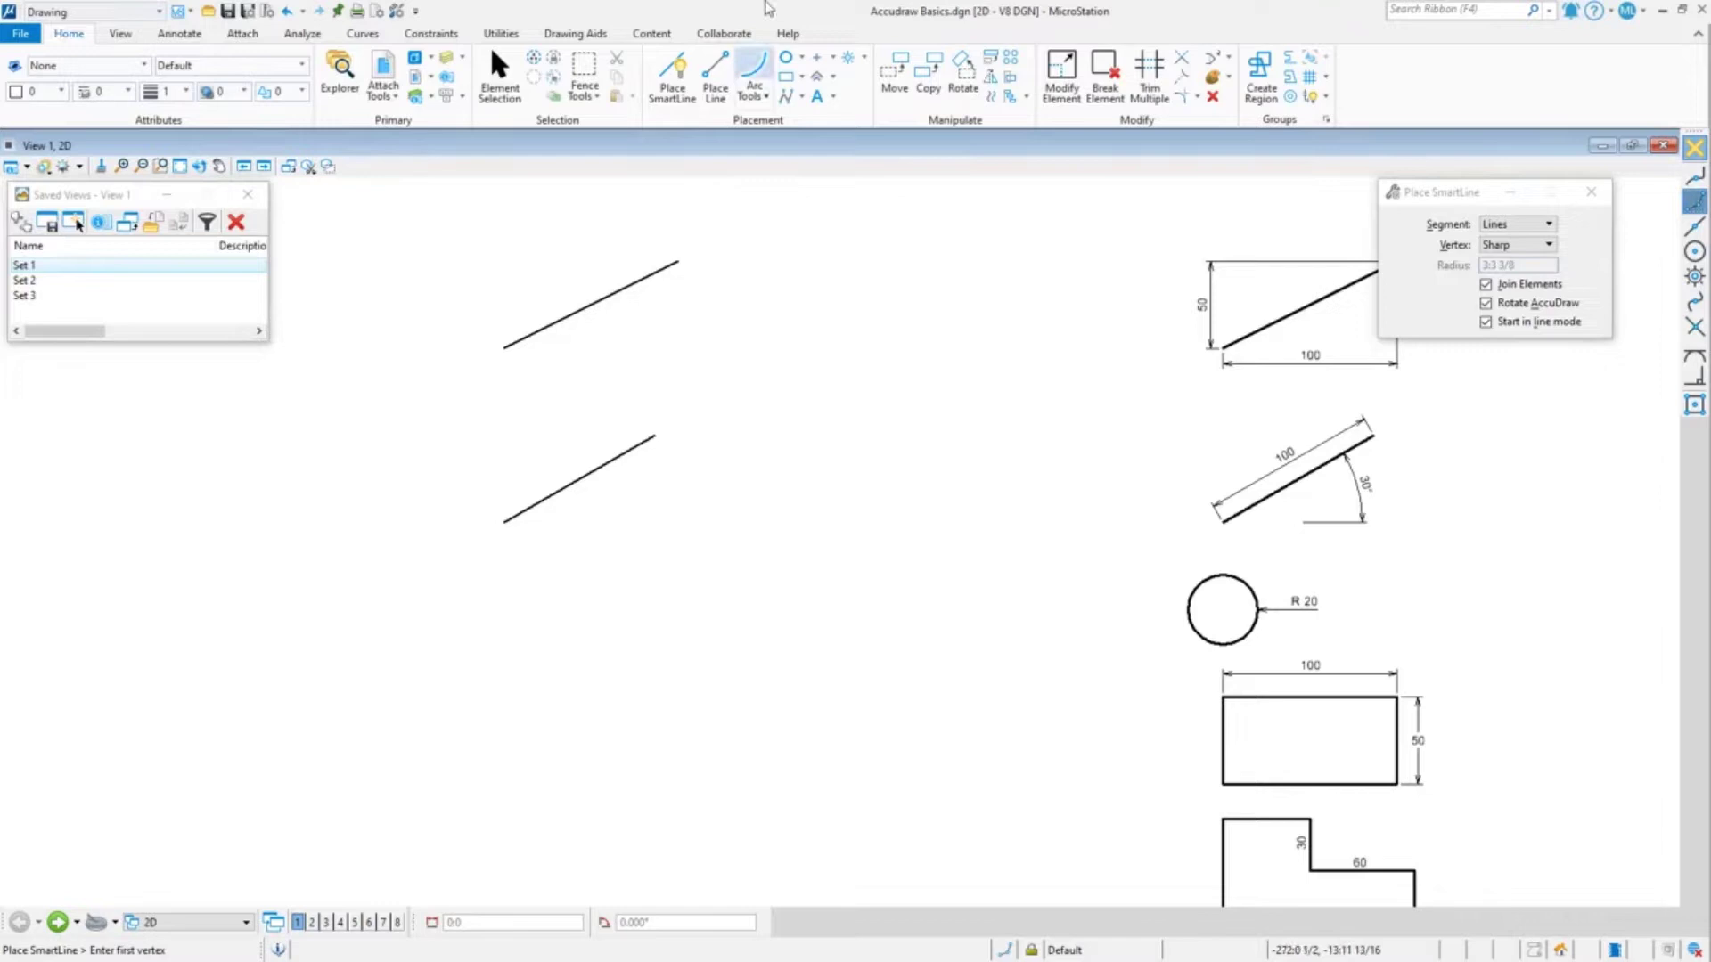
Step: Place a radius-20 circle left of the R 20 circle, its centre level with the original's centre
click(784, 57)
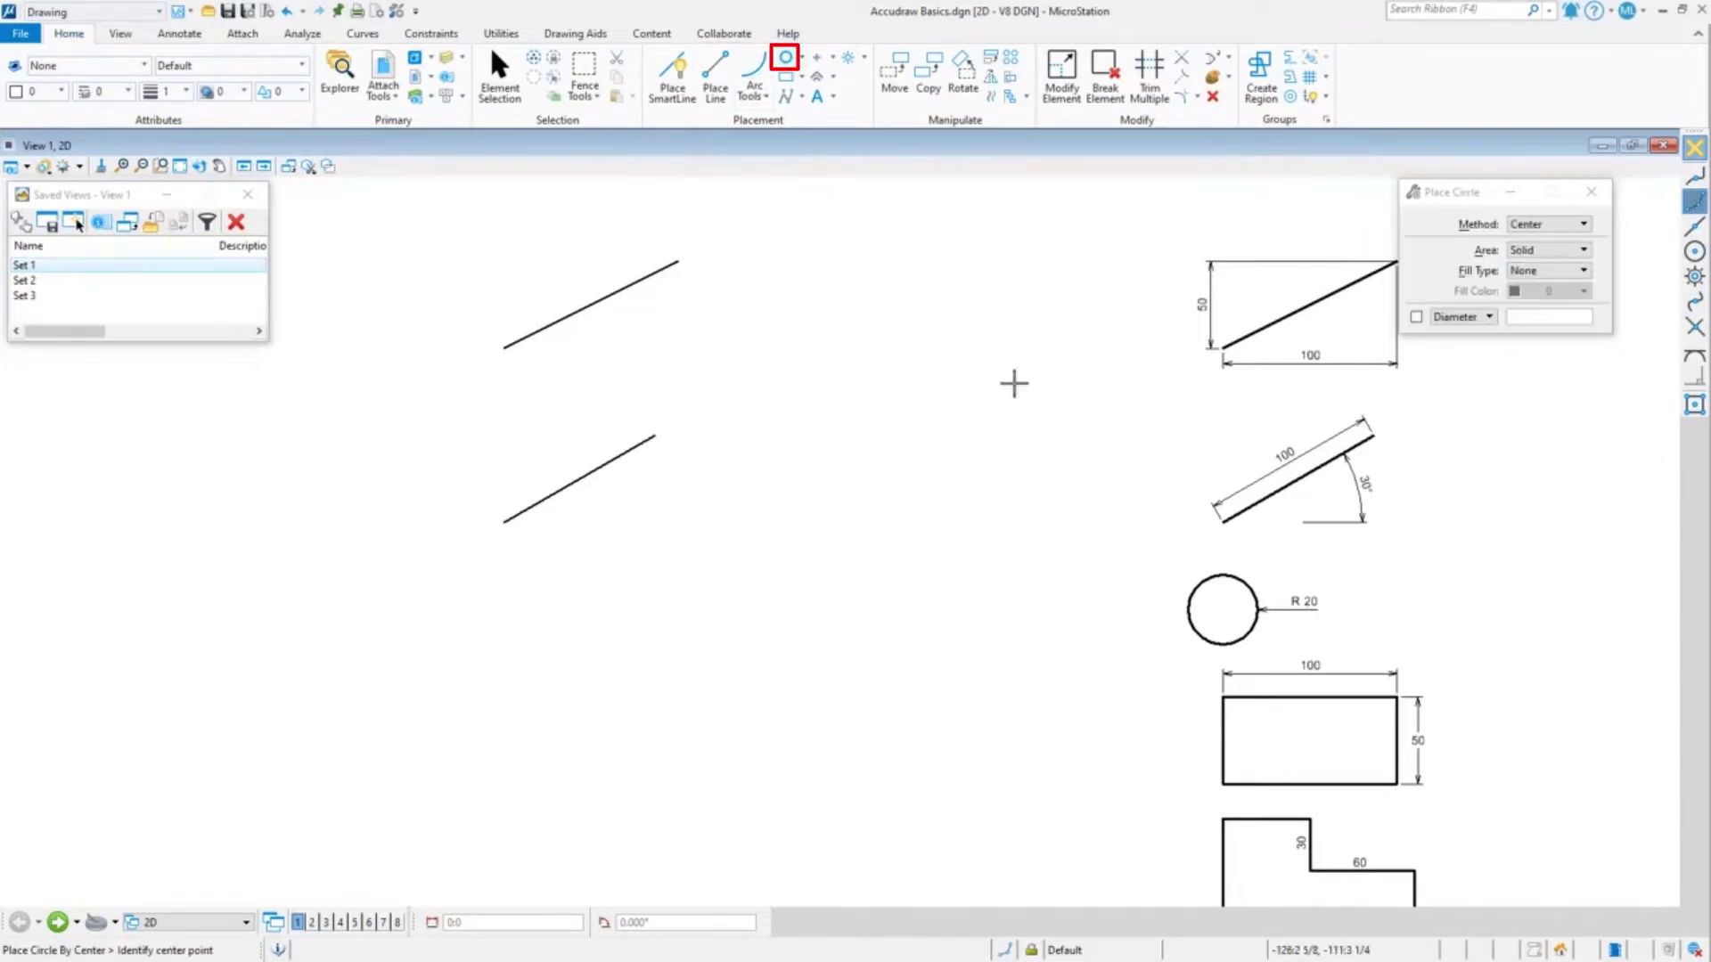
middle_click(1220, 608)
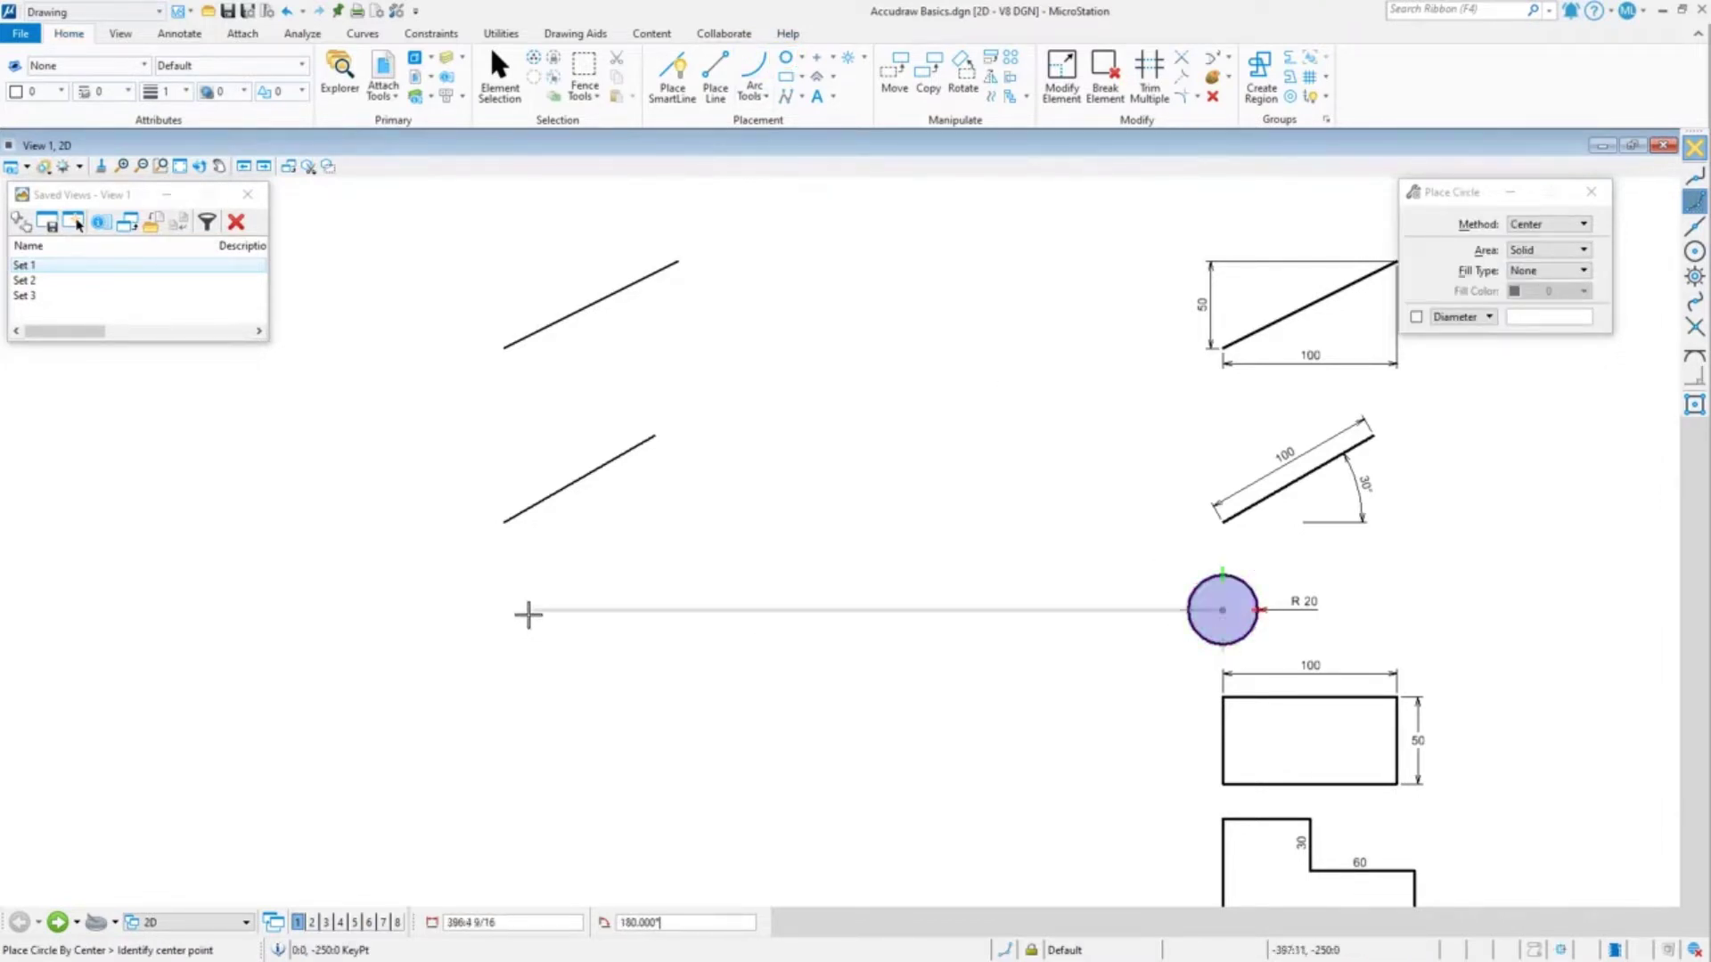
middle_click(501, 525)
click(504, 539)
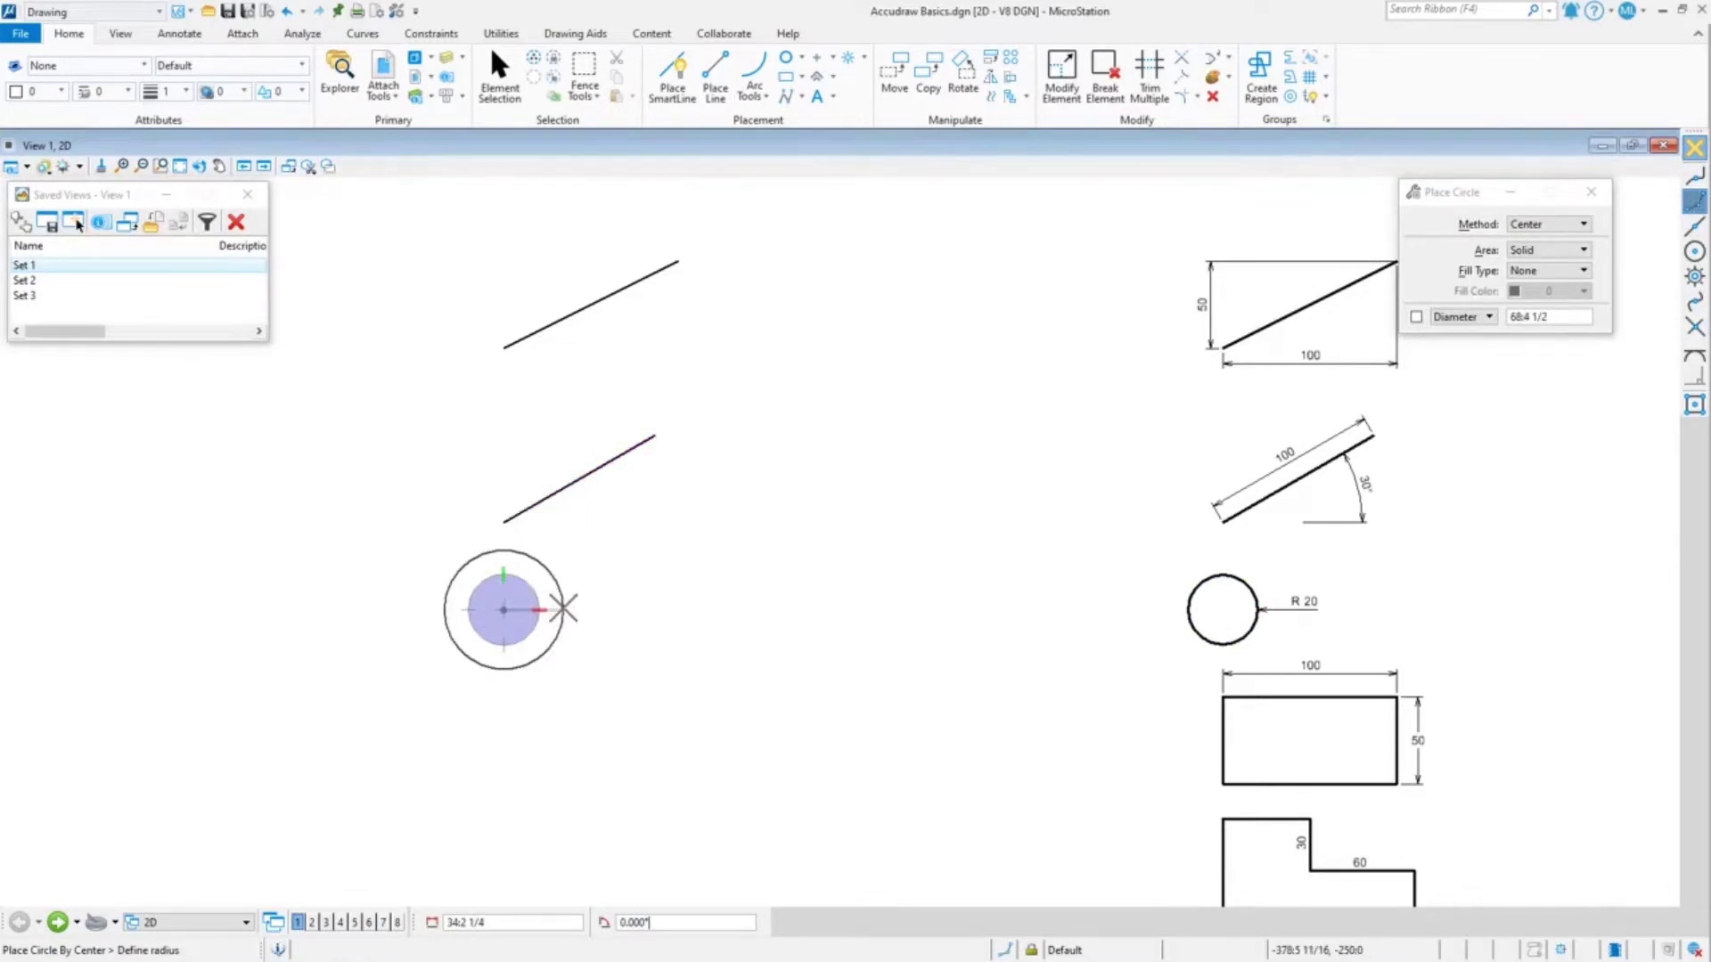
key(Tab)
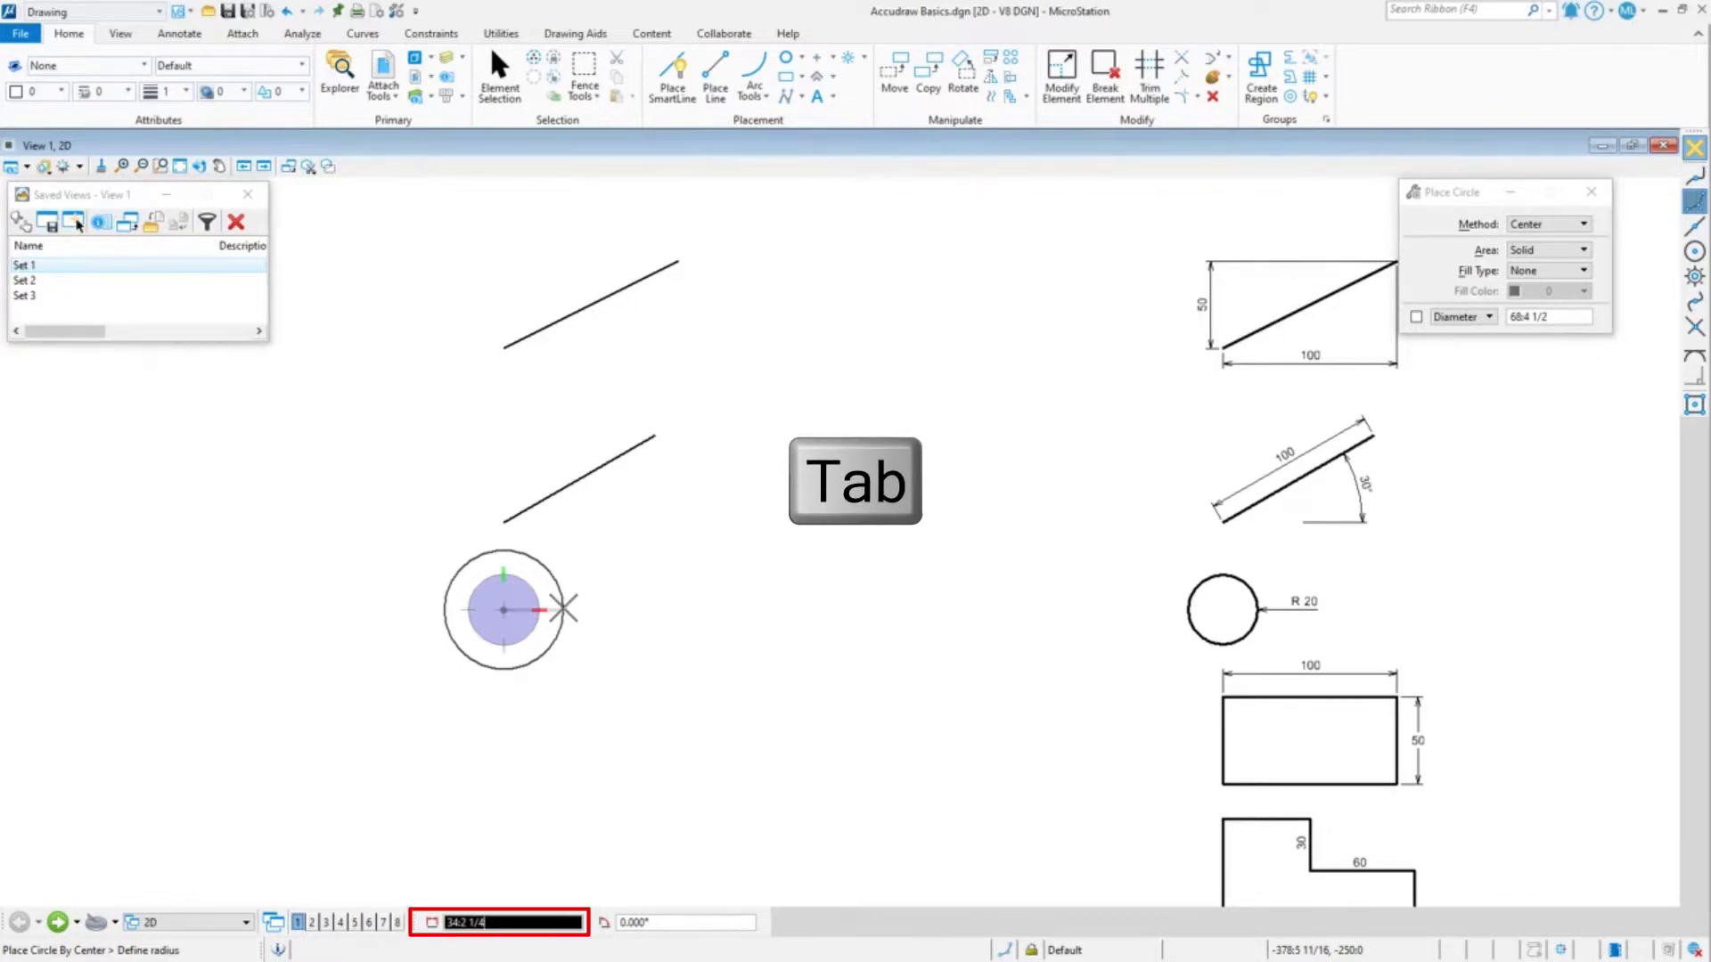
text(20)
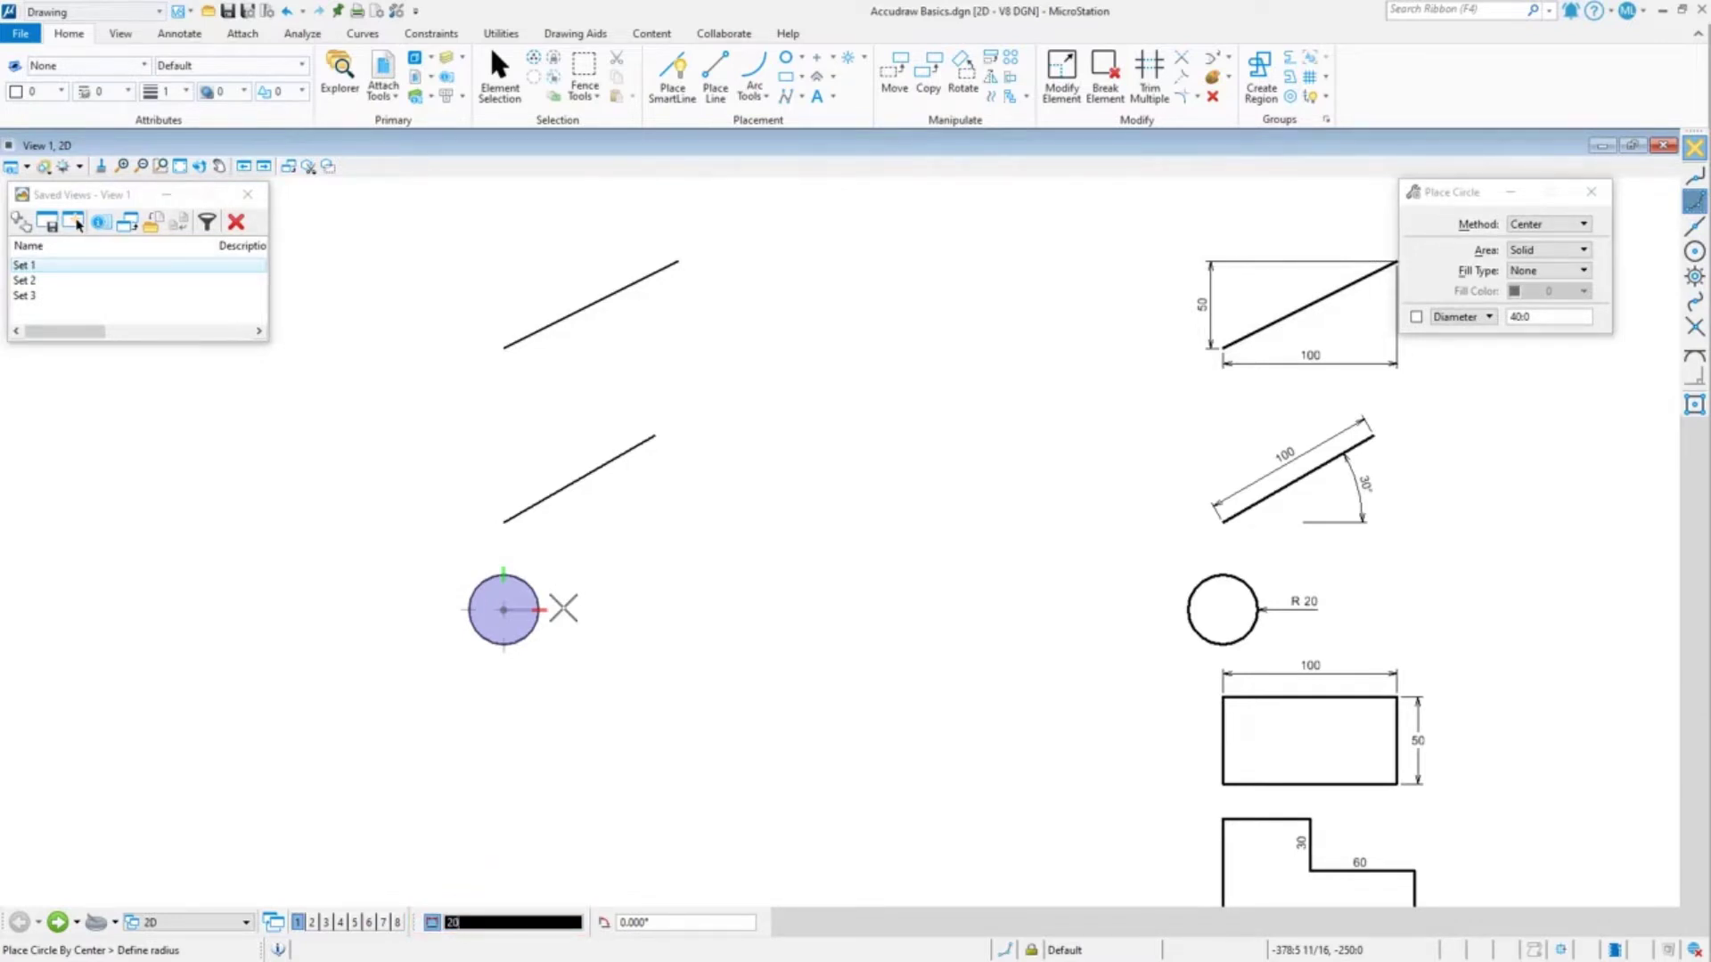
key(space)
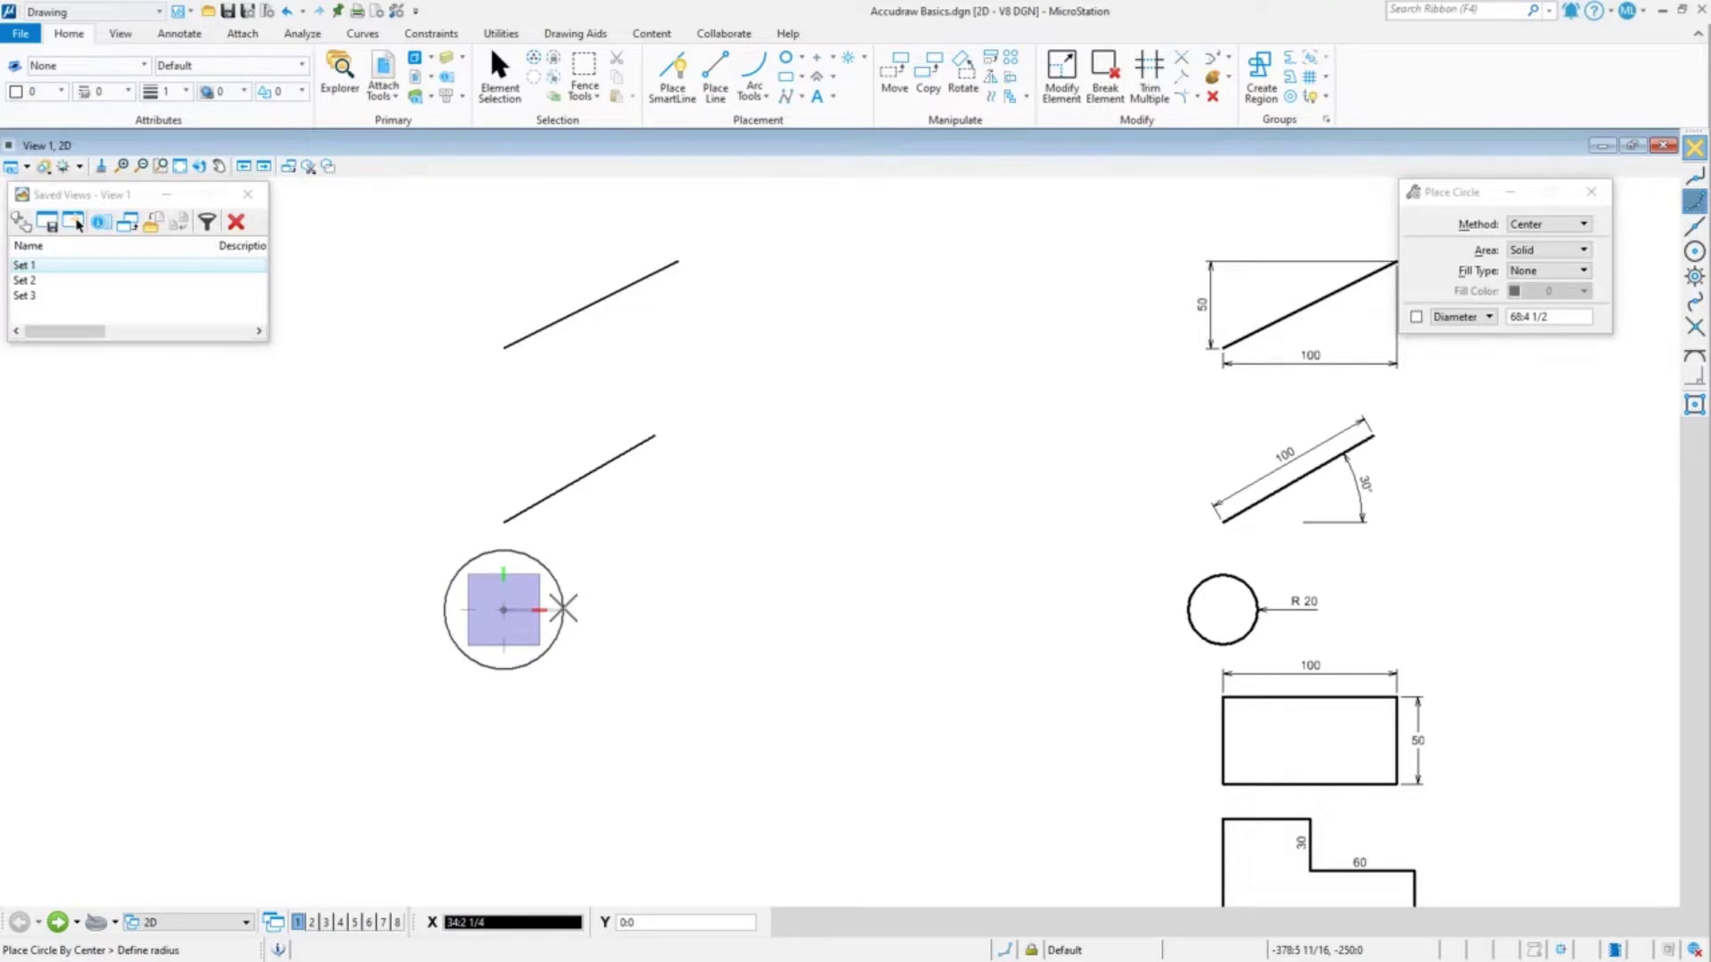
text(20:0)
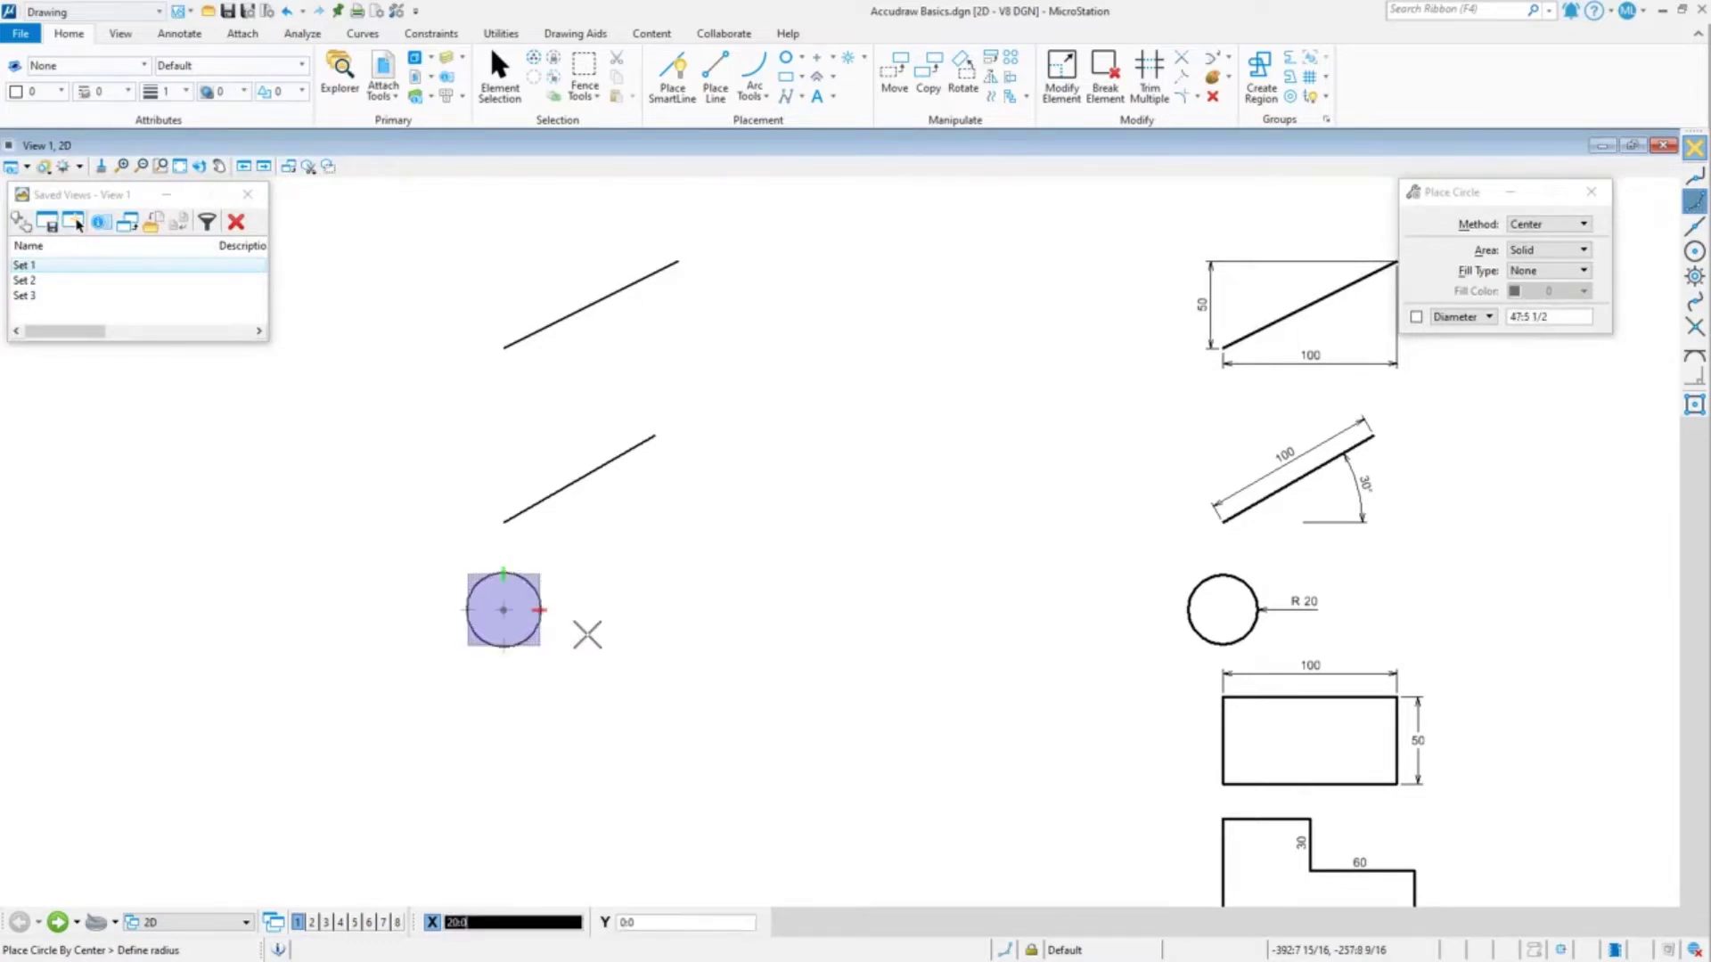
text(20)
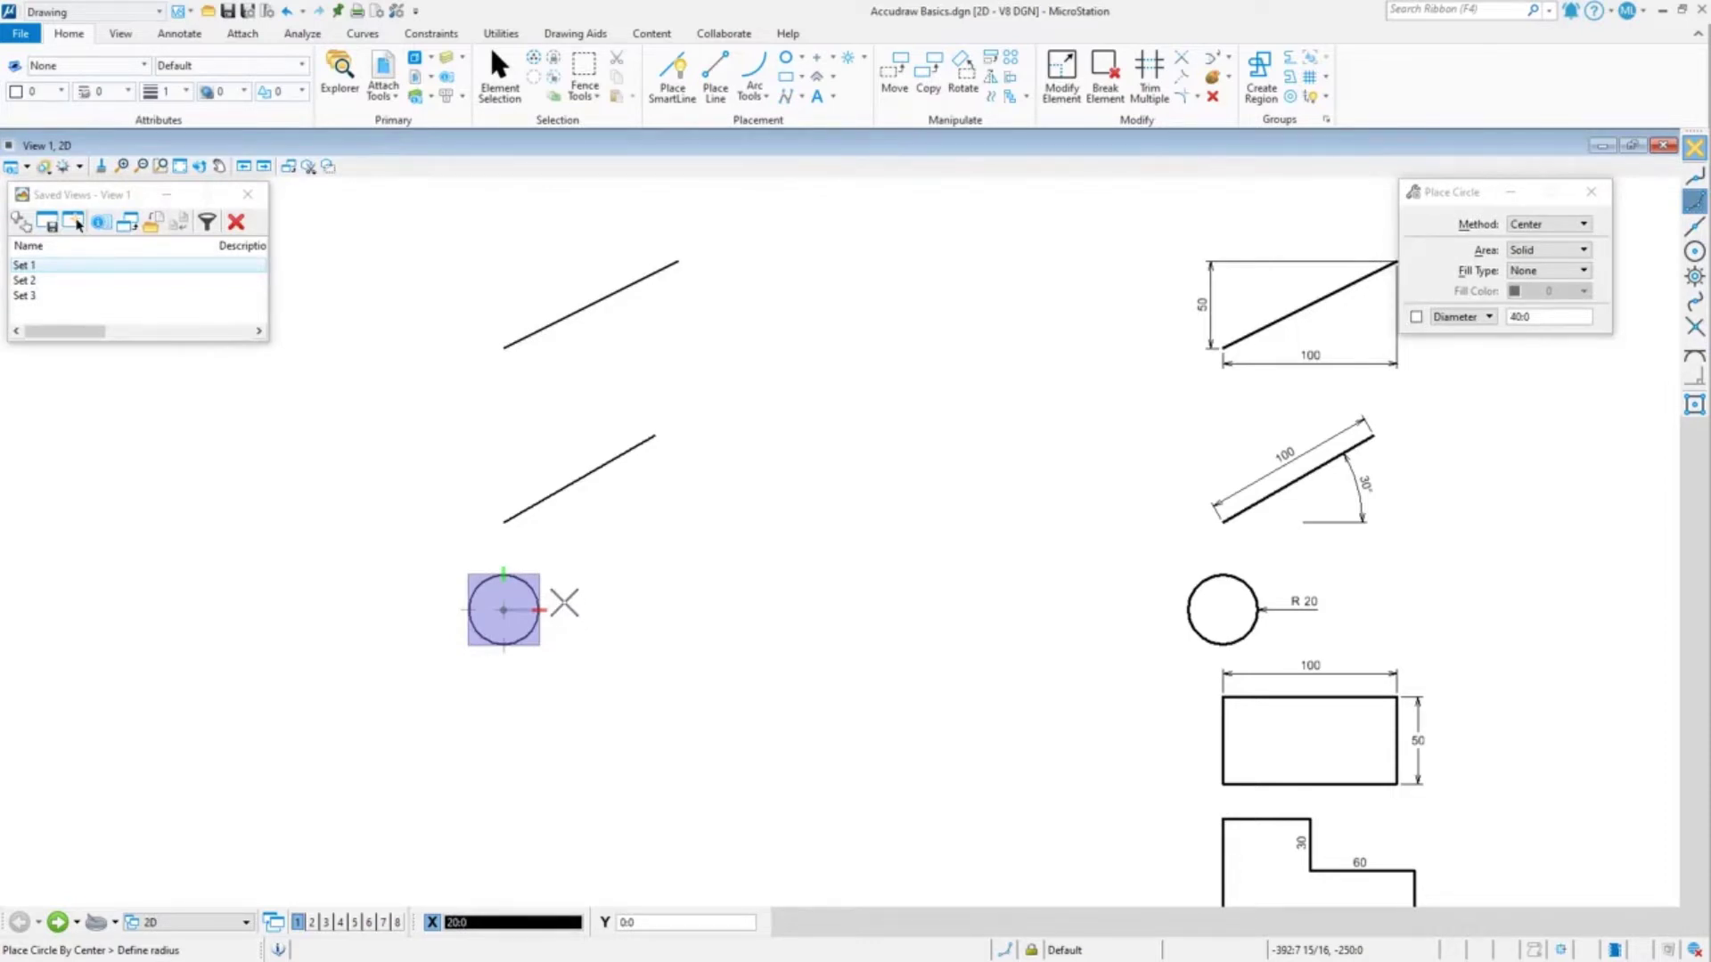
click(563, 606)
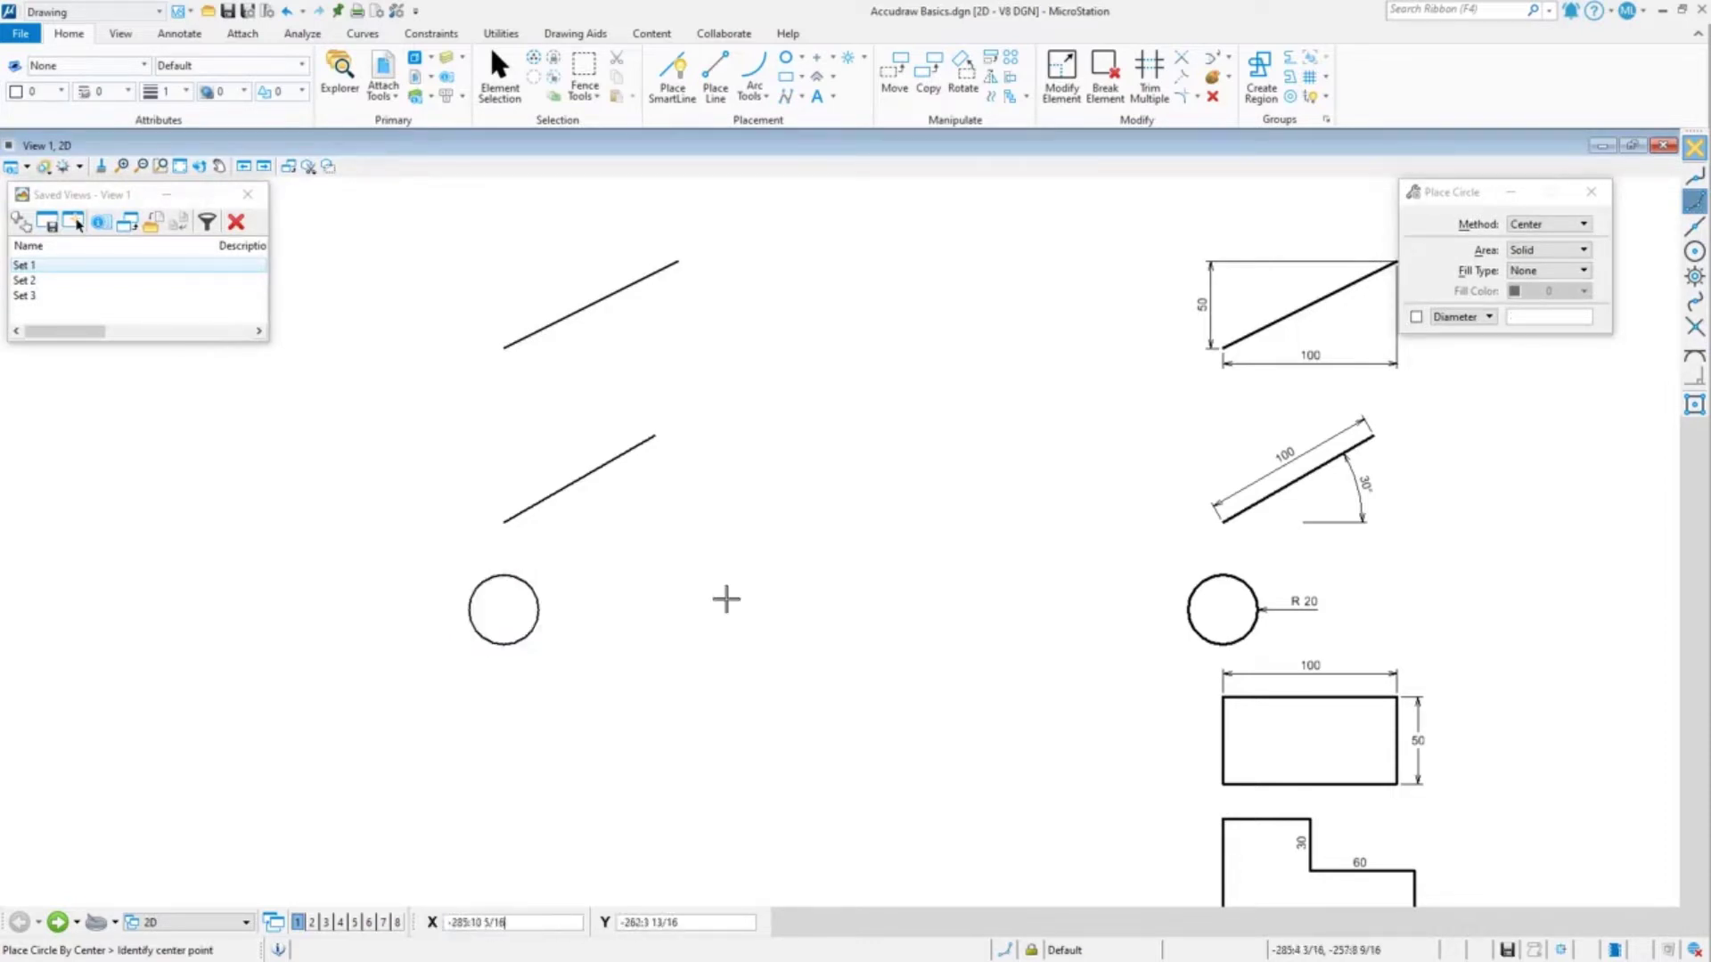
scroll(687, 493, down, 2)
scroll(695, 592, up, 2)
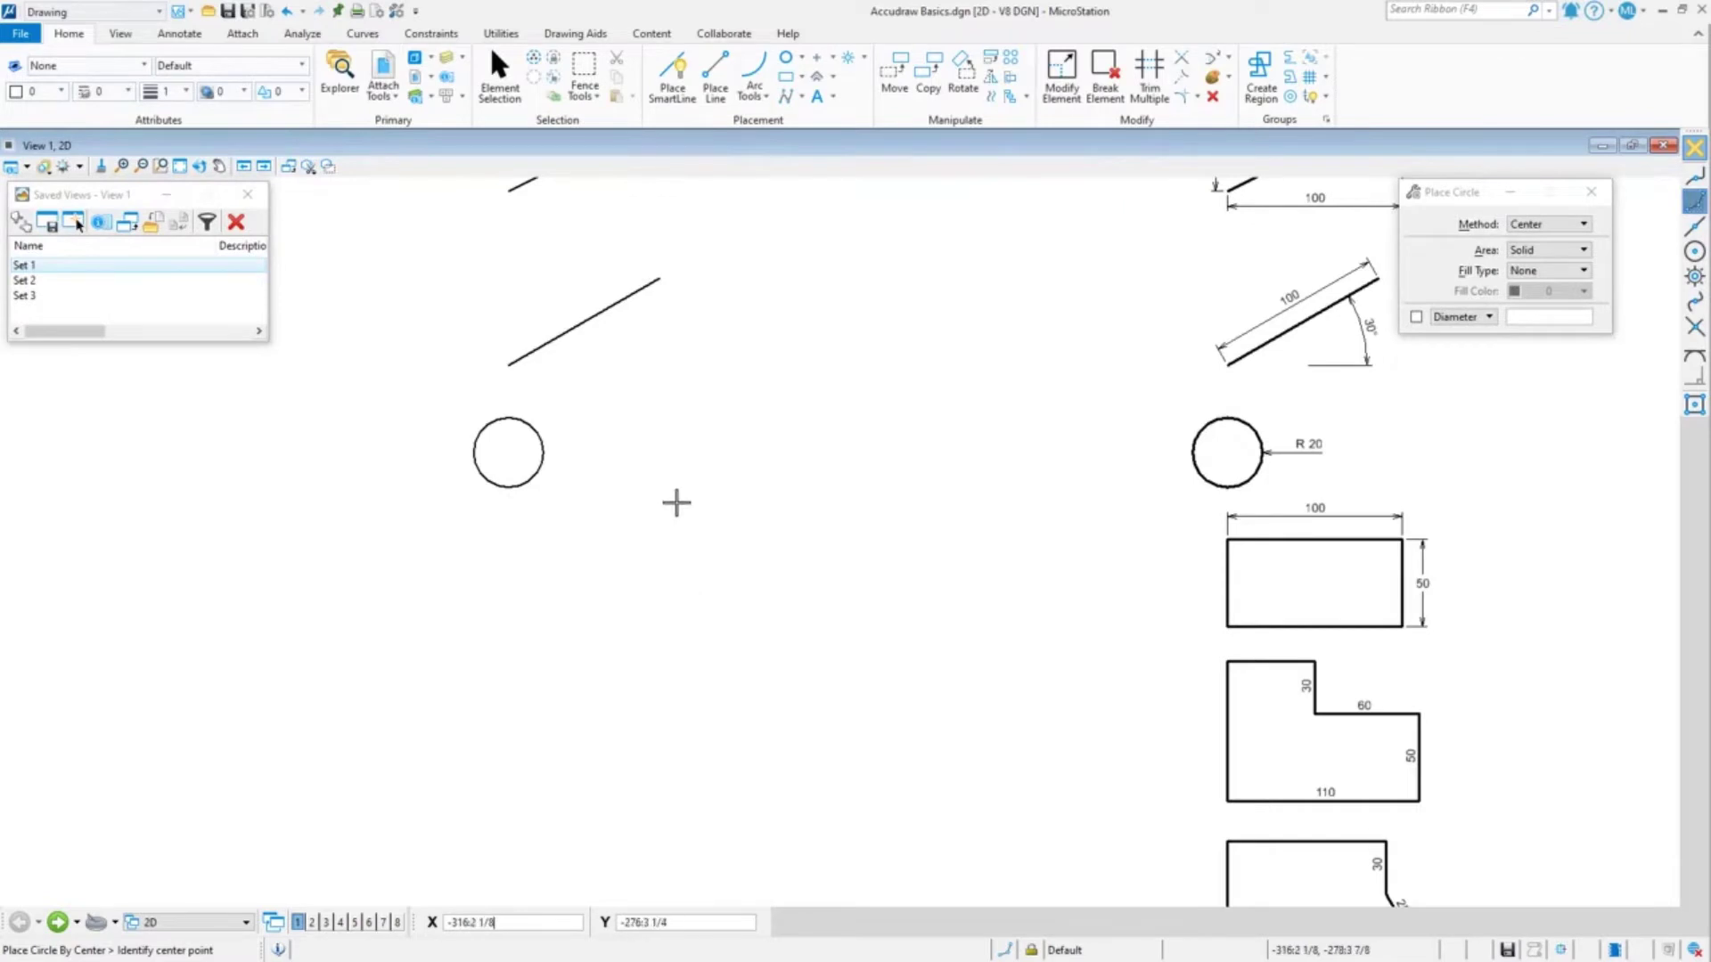
Step: Place a block 100 wide and 50 high with its first corner left of the original rectangle
click(785, 77)
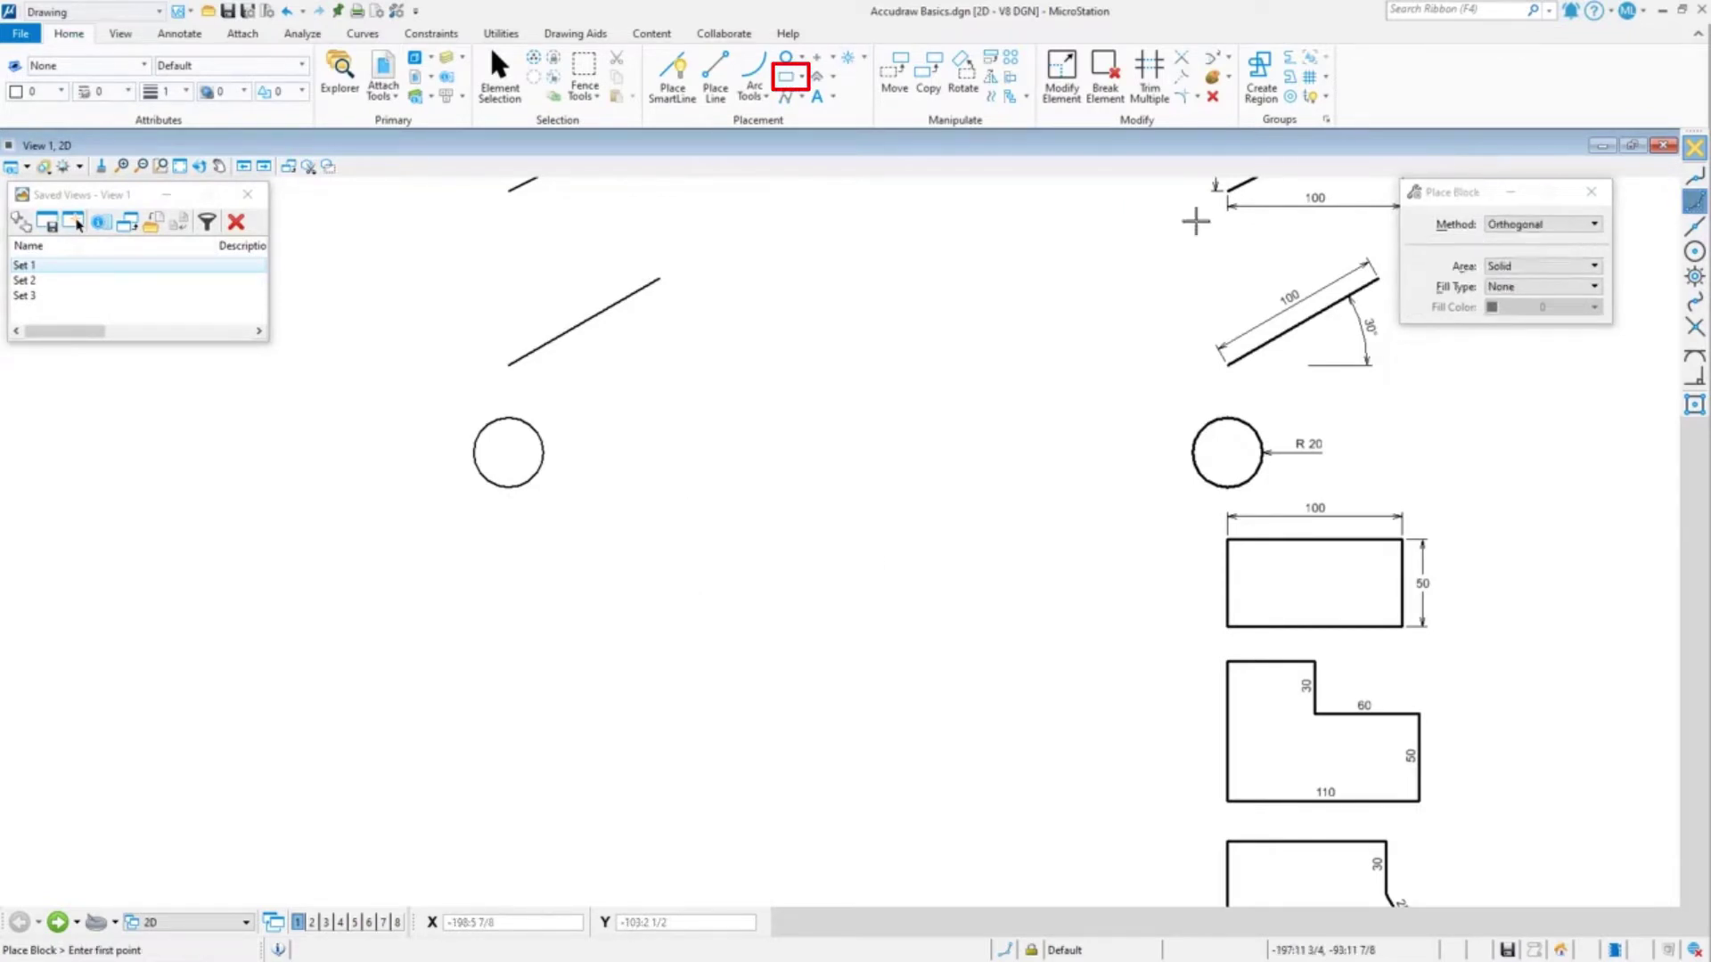
key(o)
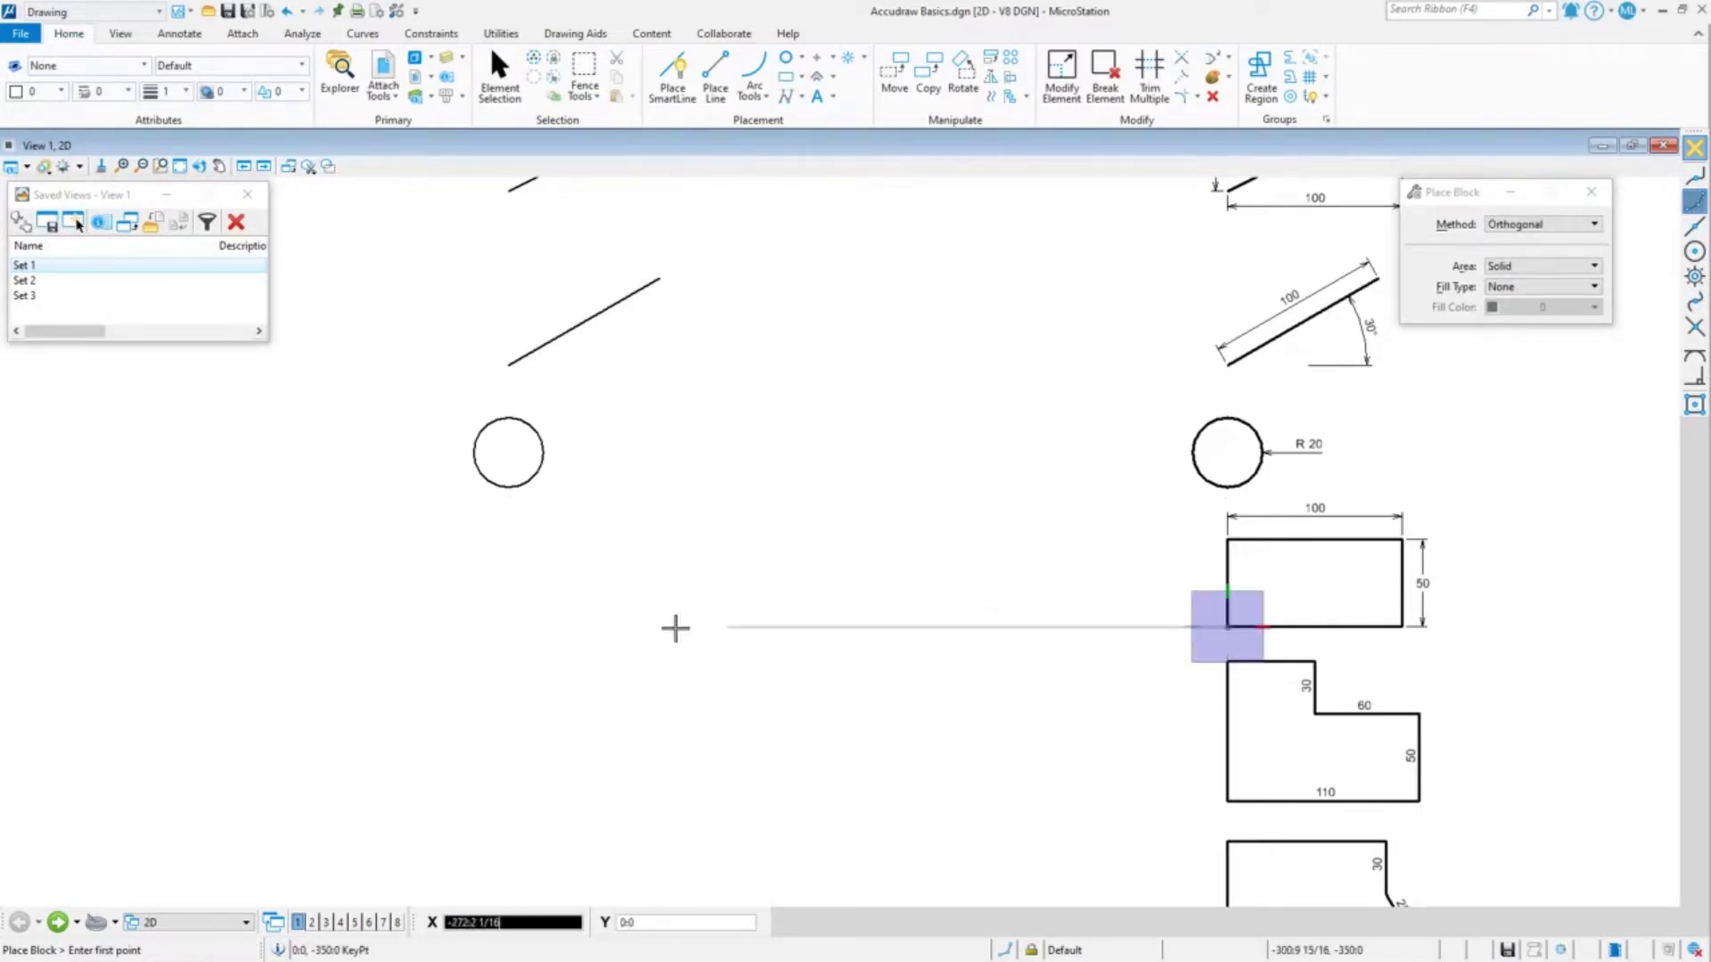
click(508, 453)
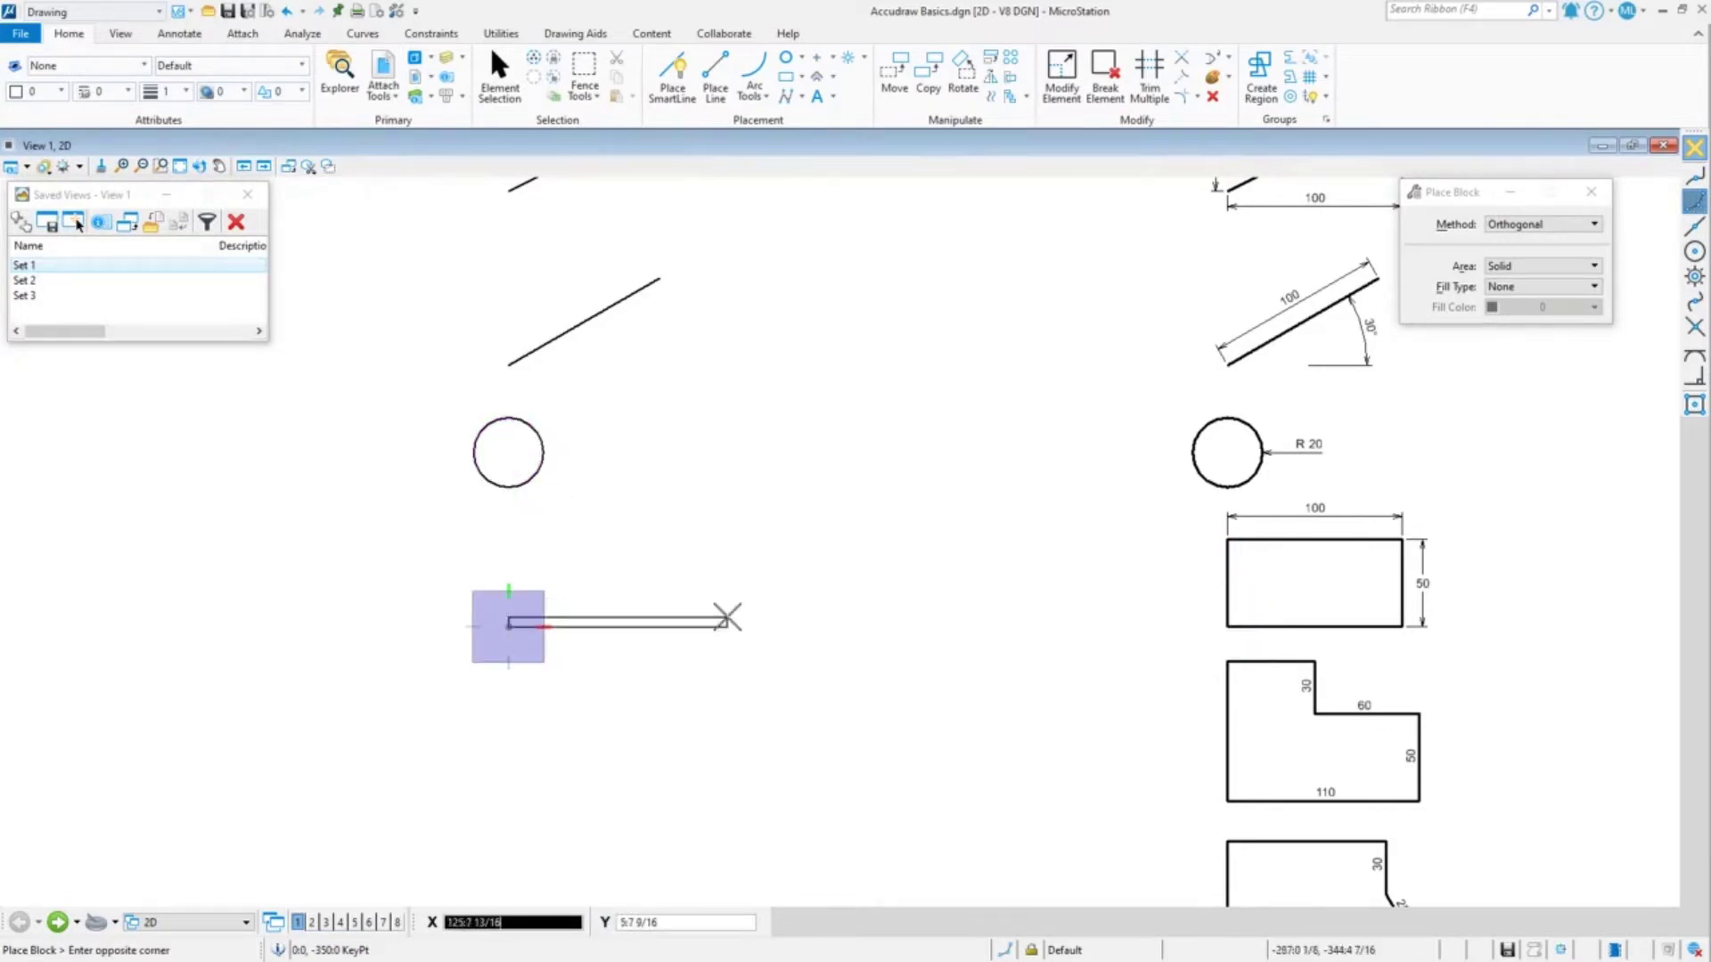
text(100)
text(200:0)
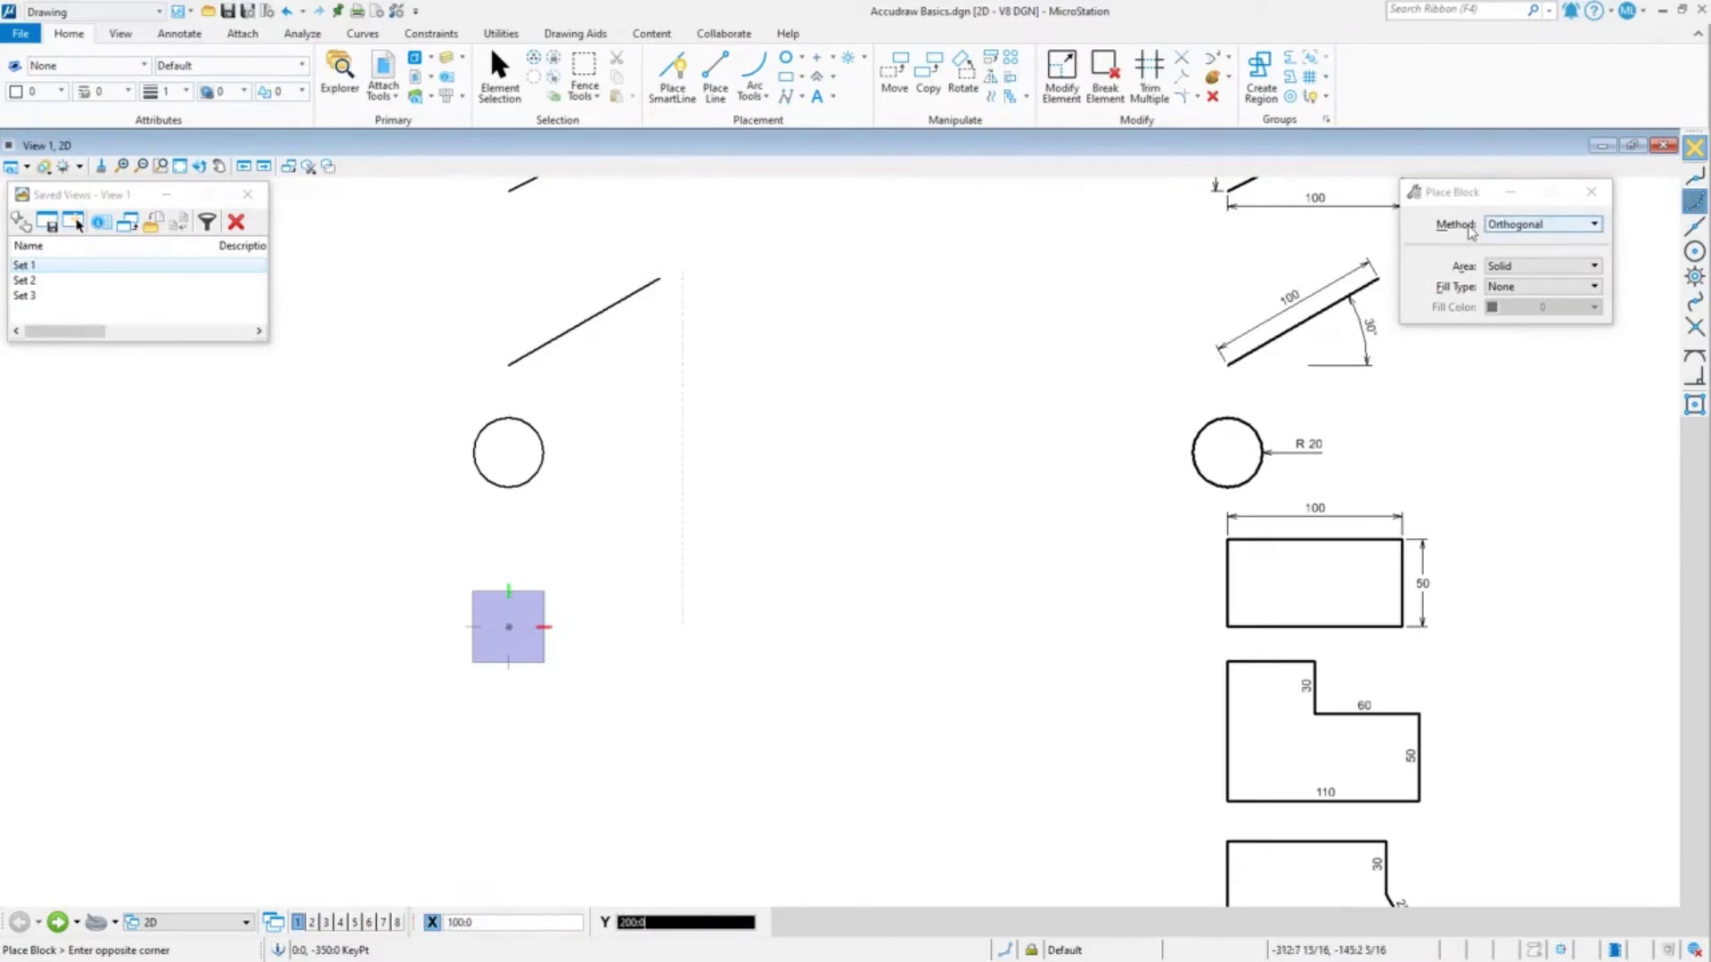
drag(1438, 203, 670, 326)
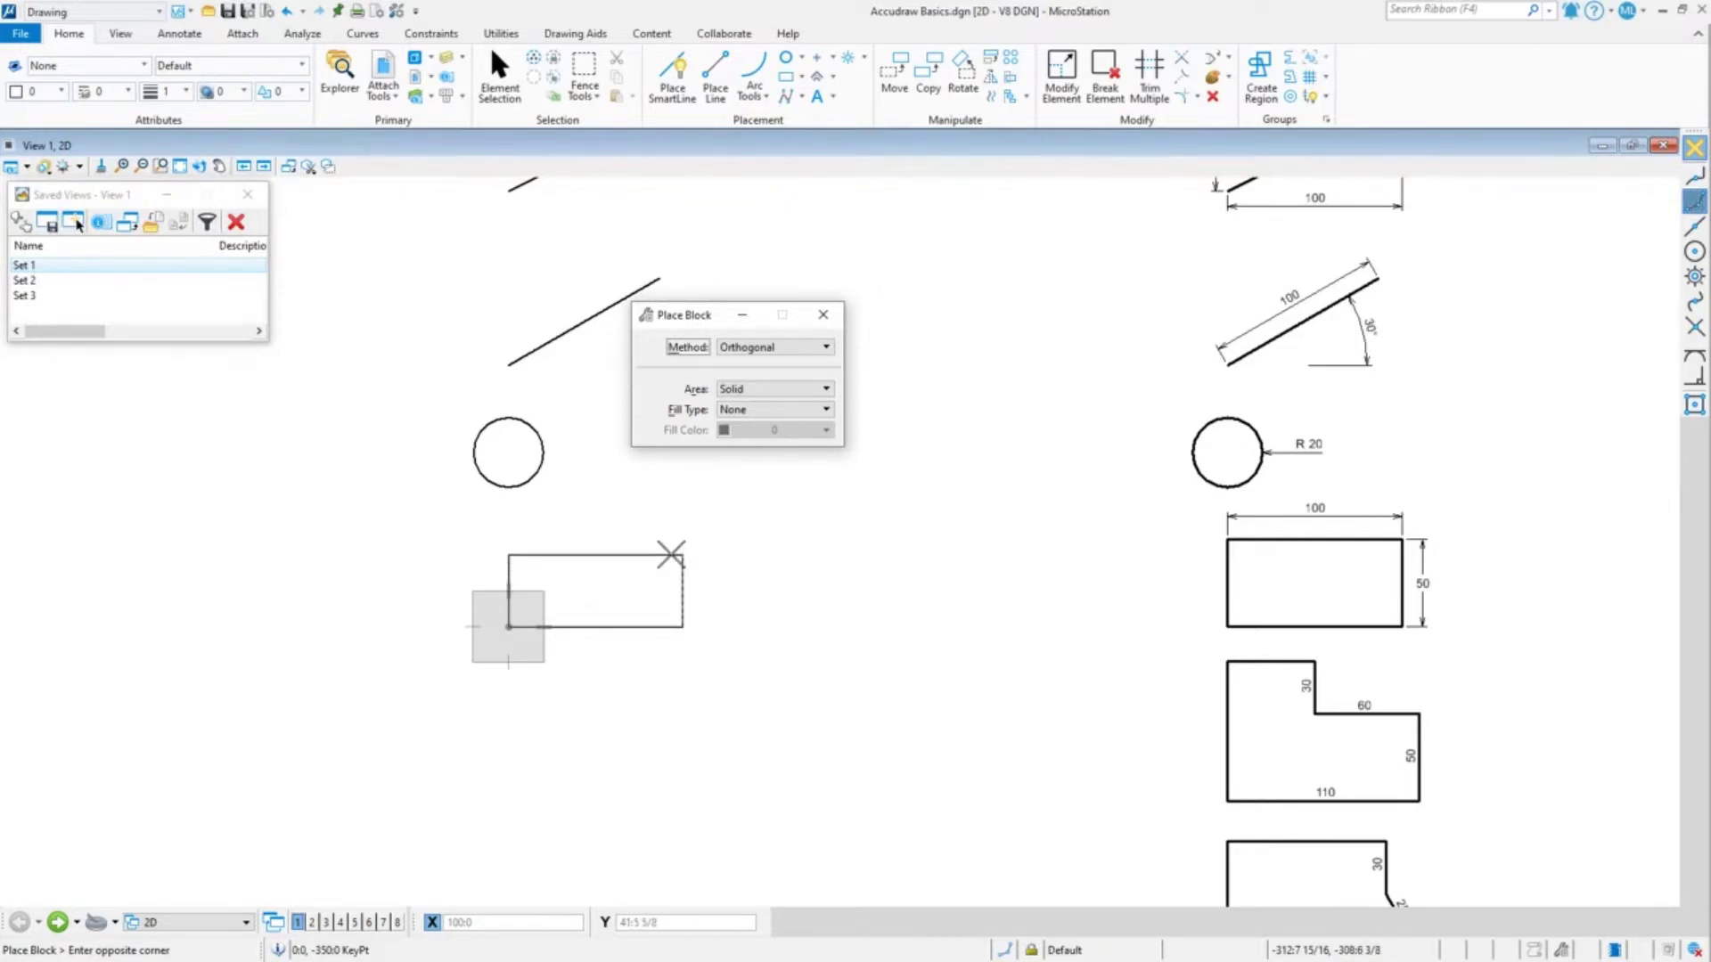
key(F11)
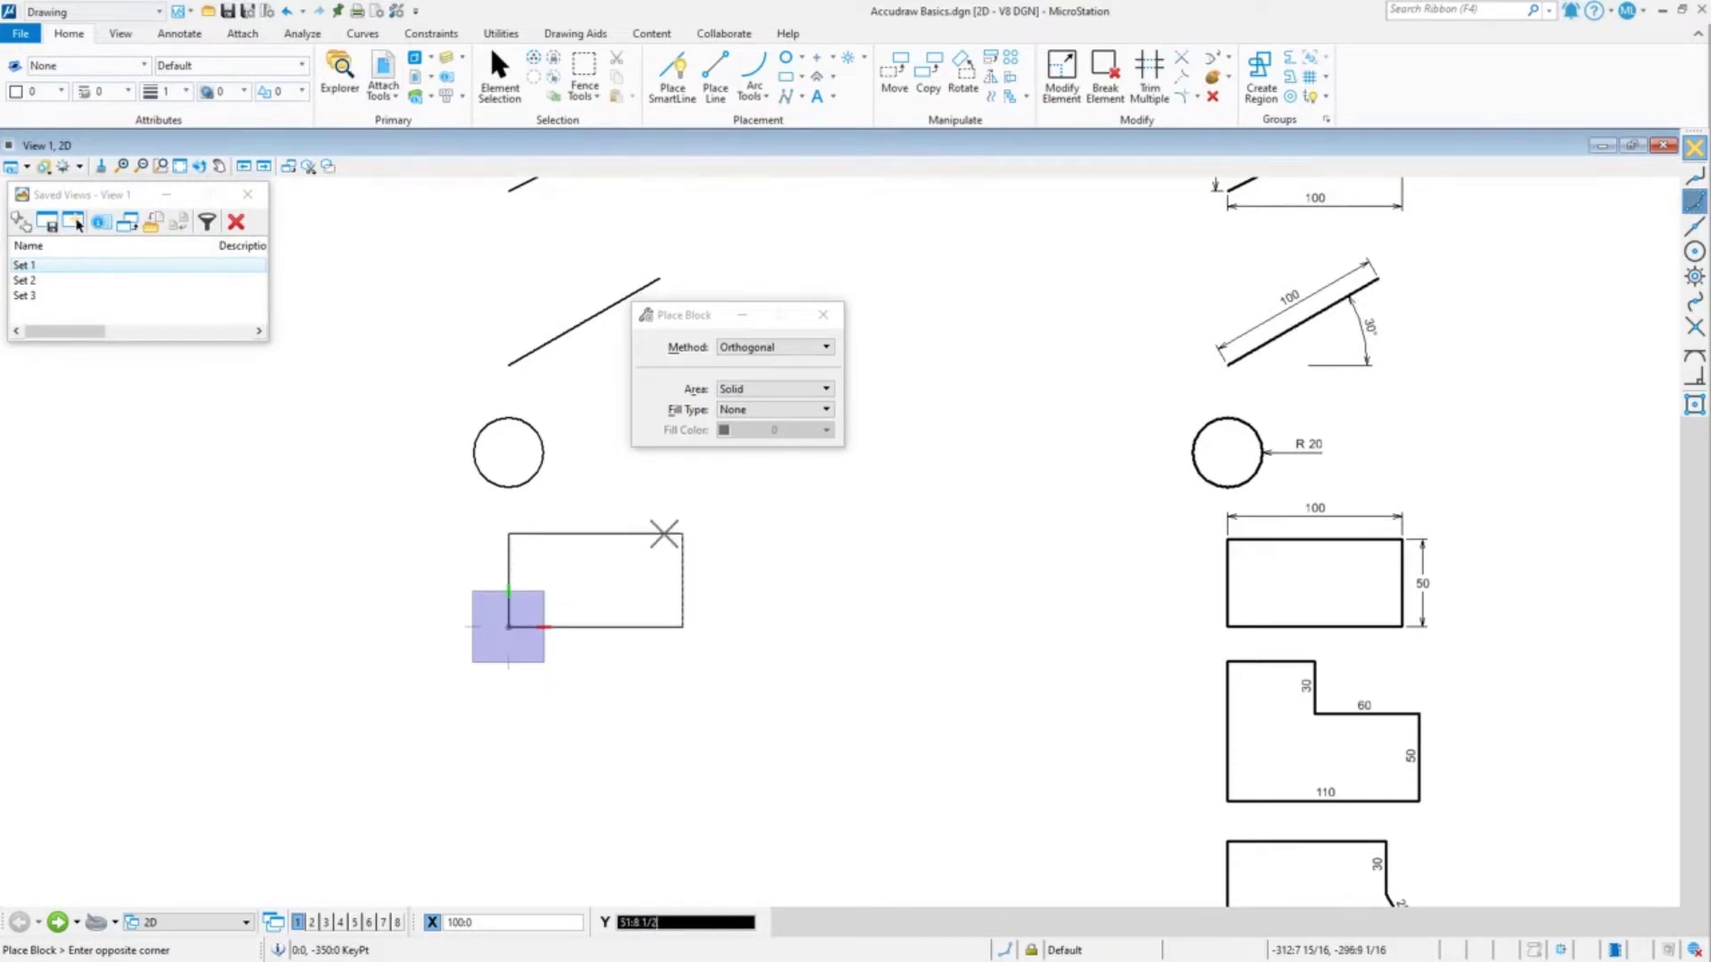
text(50)
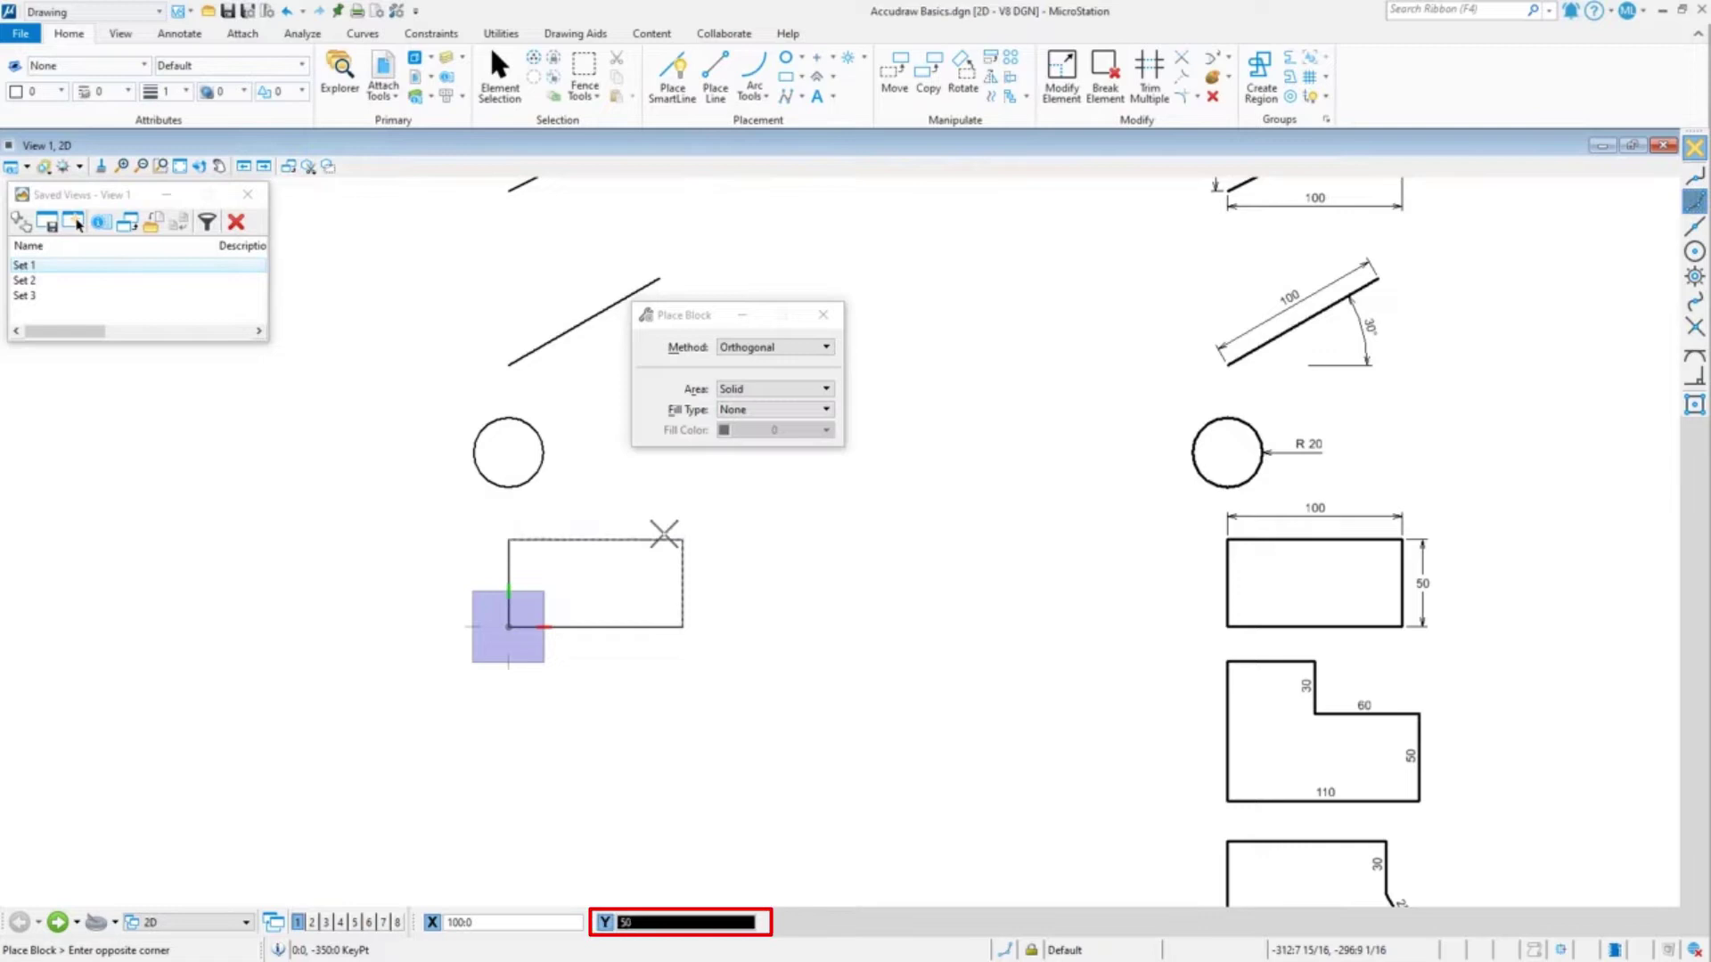
key(Return)
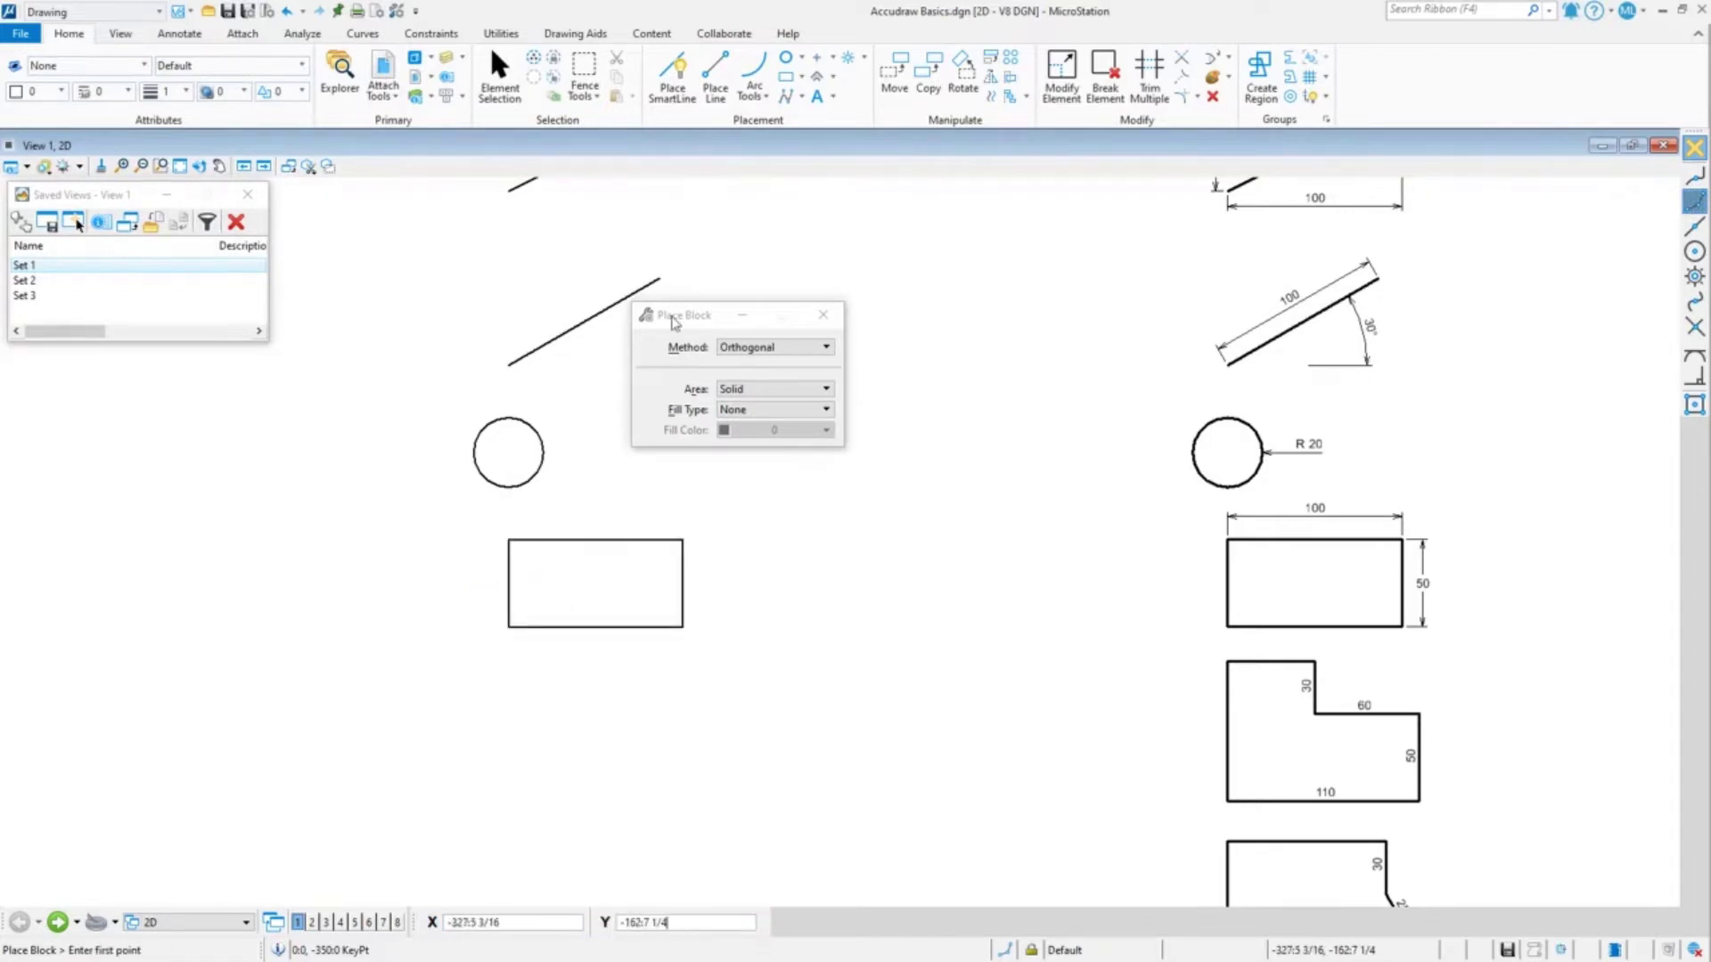
drag(680, 316, 1404, 195)
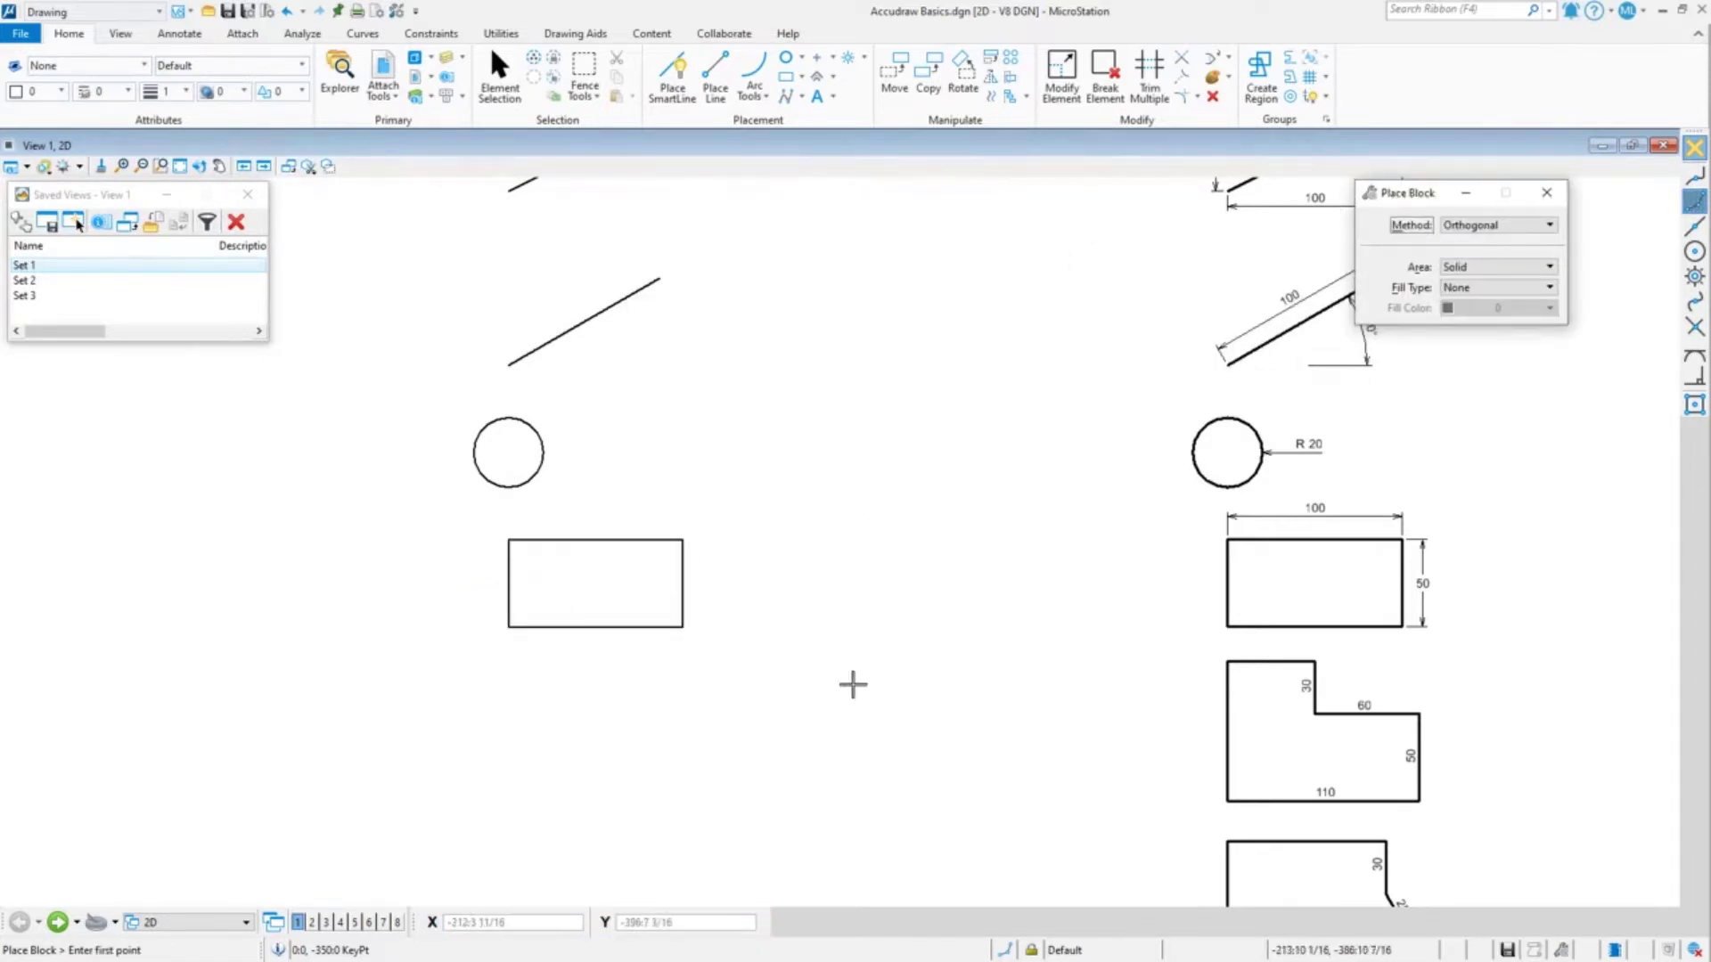
scroll(840, 713, down, 2)
scroll(840, 726, up, 2)
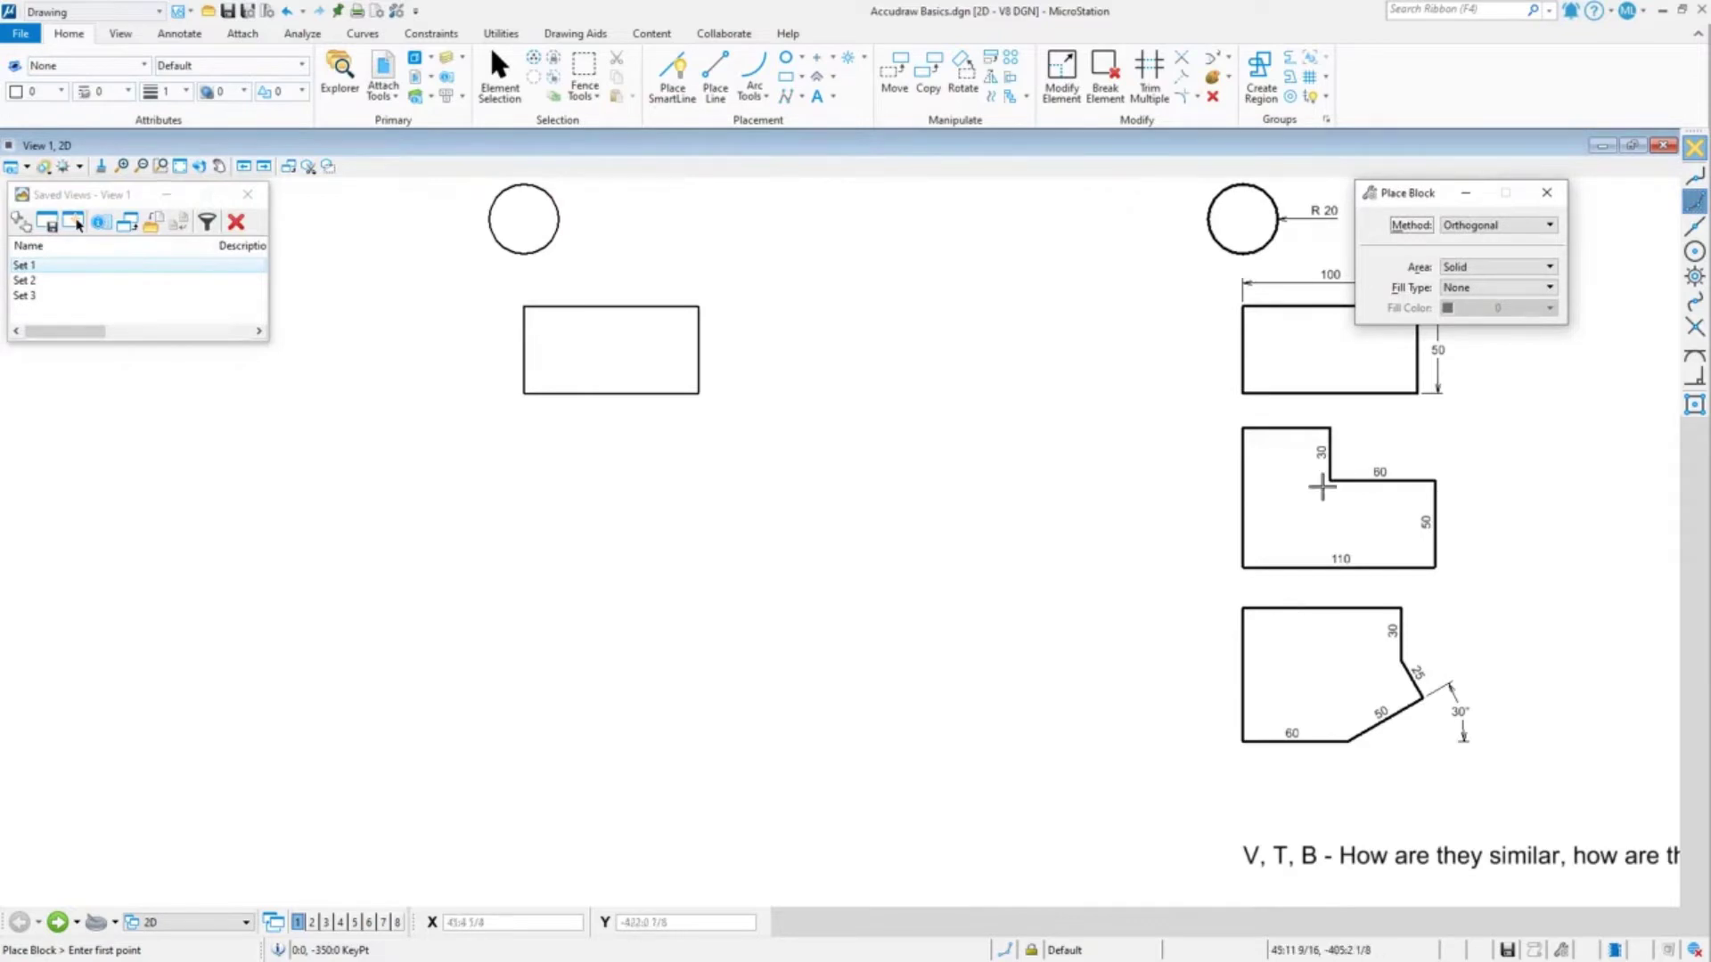
Step: Start a SmartLine profile left of the original with a 110 bottom edge and 50 right edge
click(677, 85)
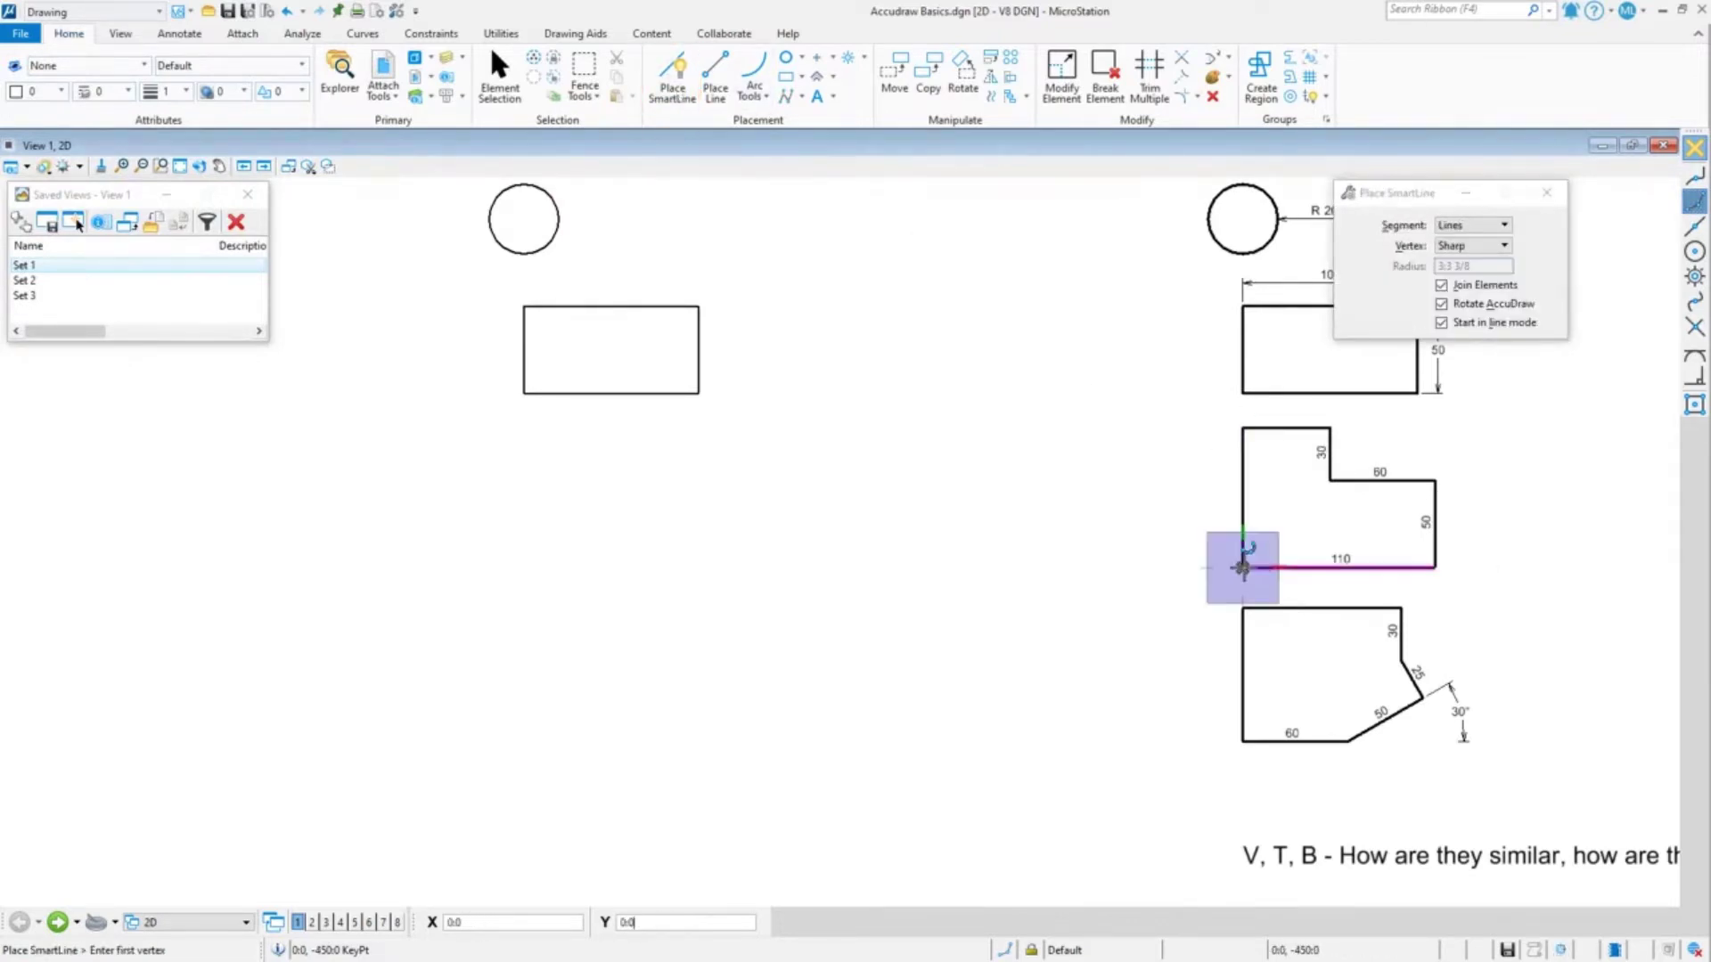
key(Return)
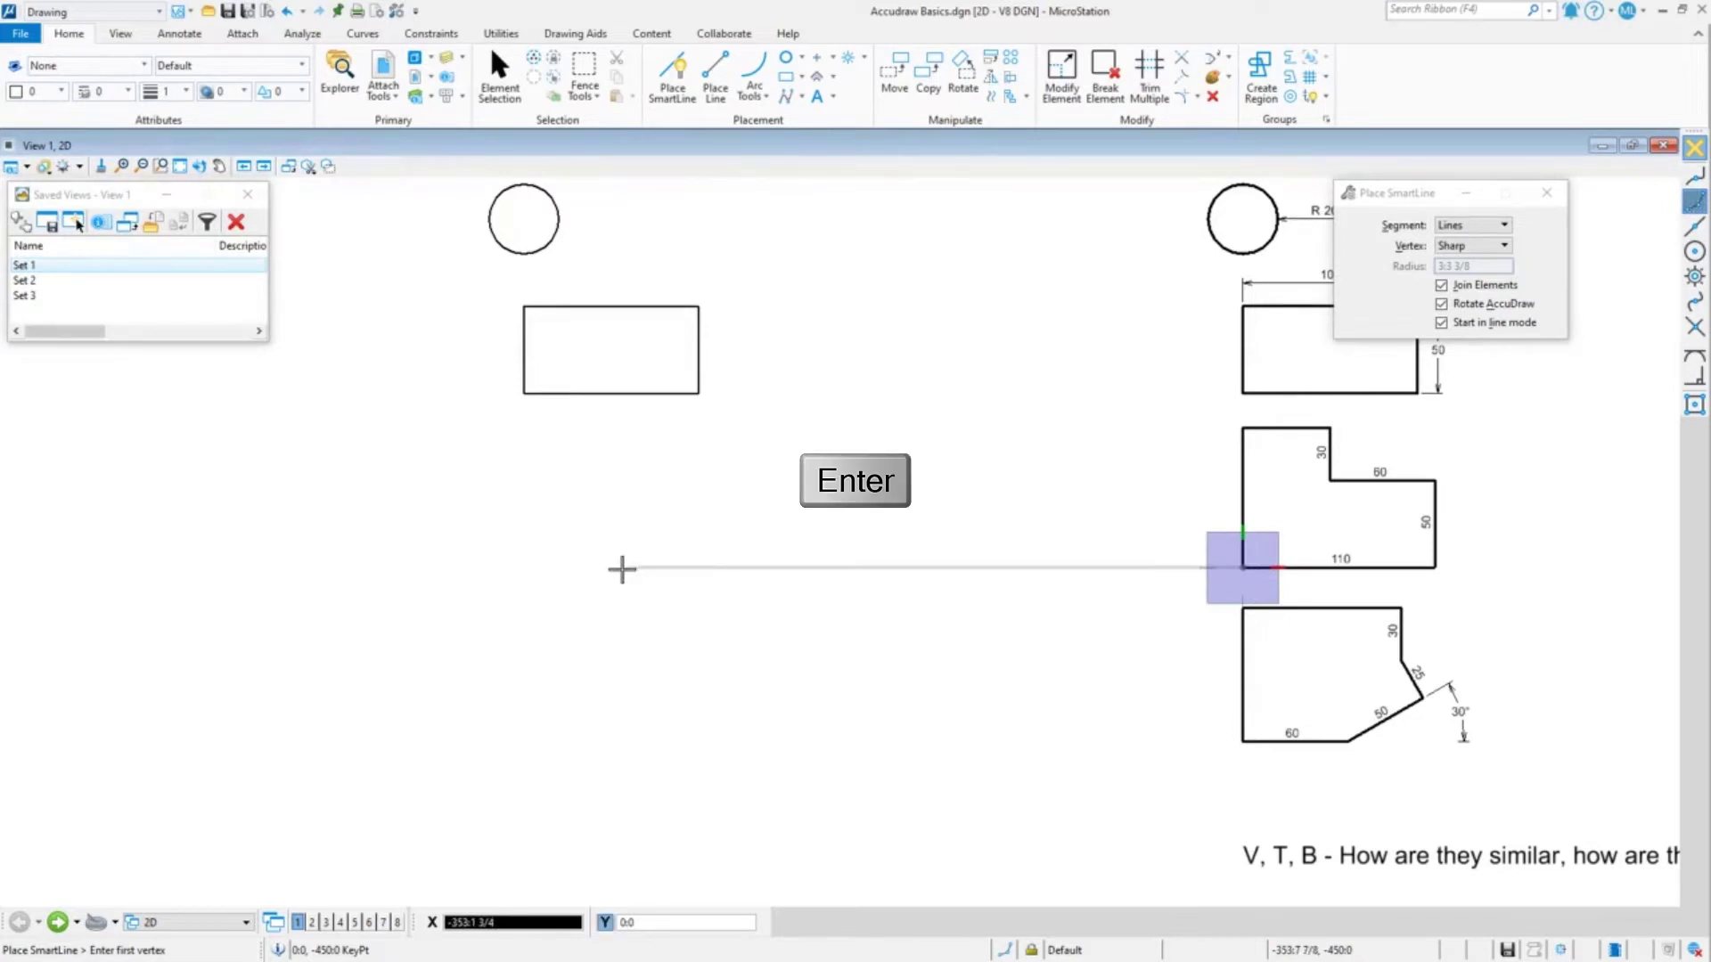
click(524, 405)
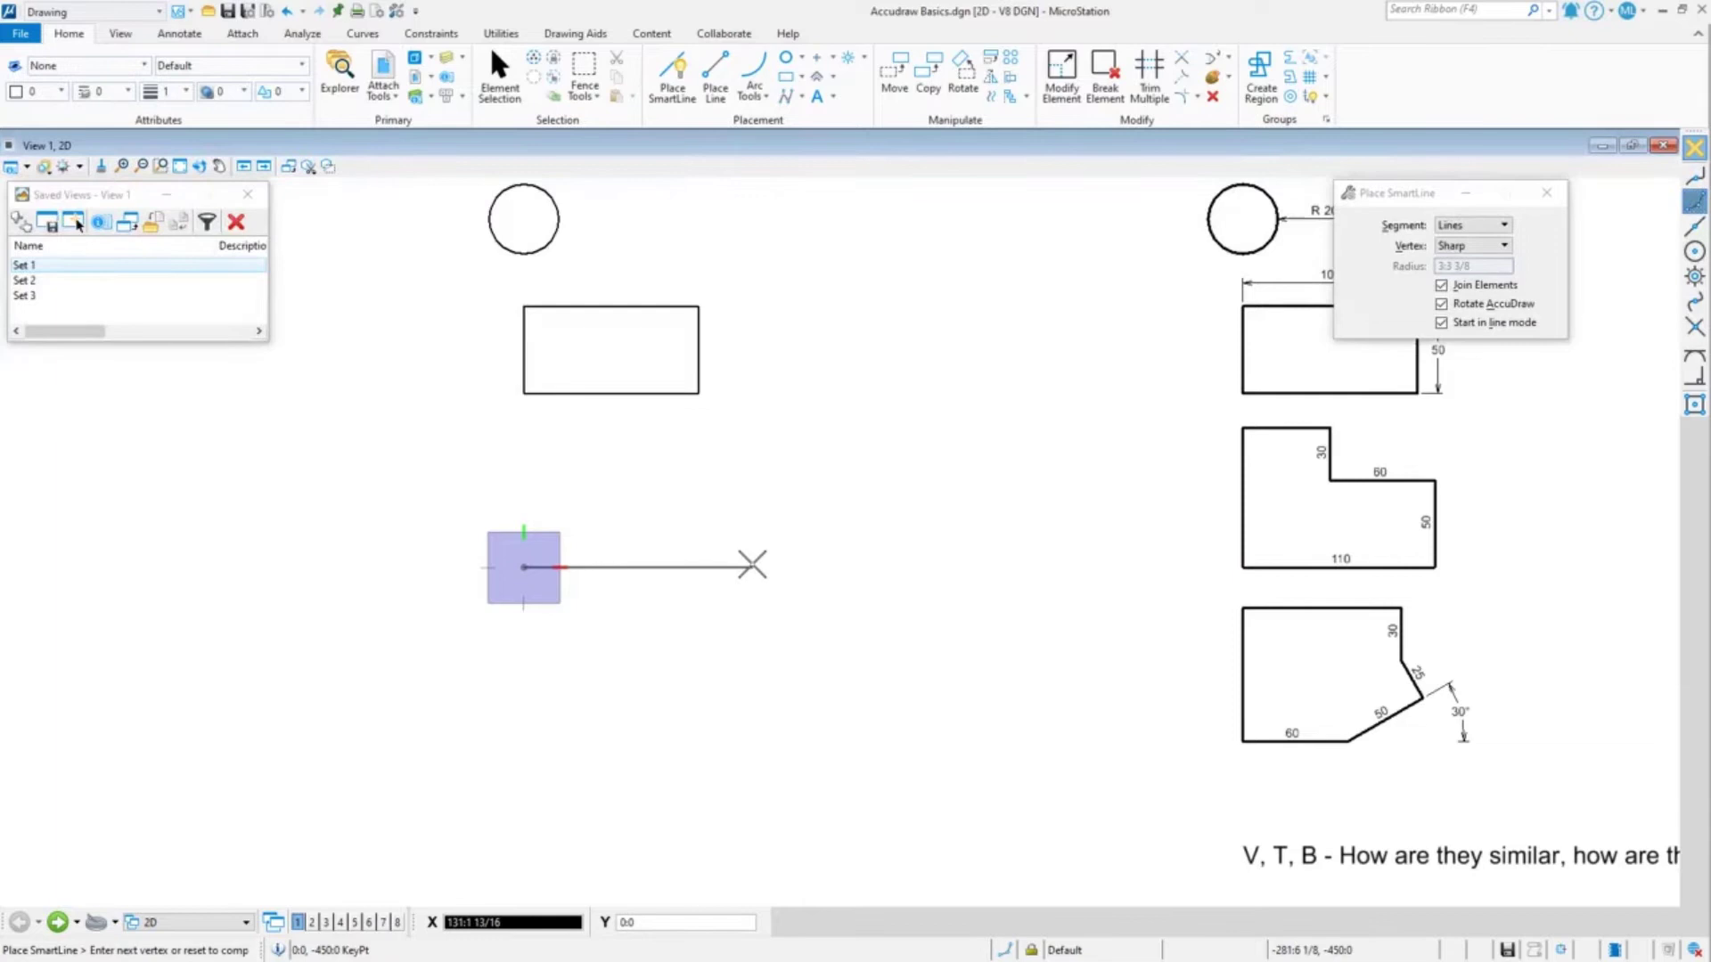
text(110)
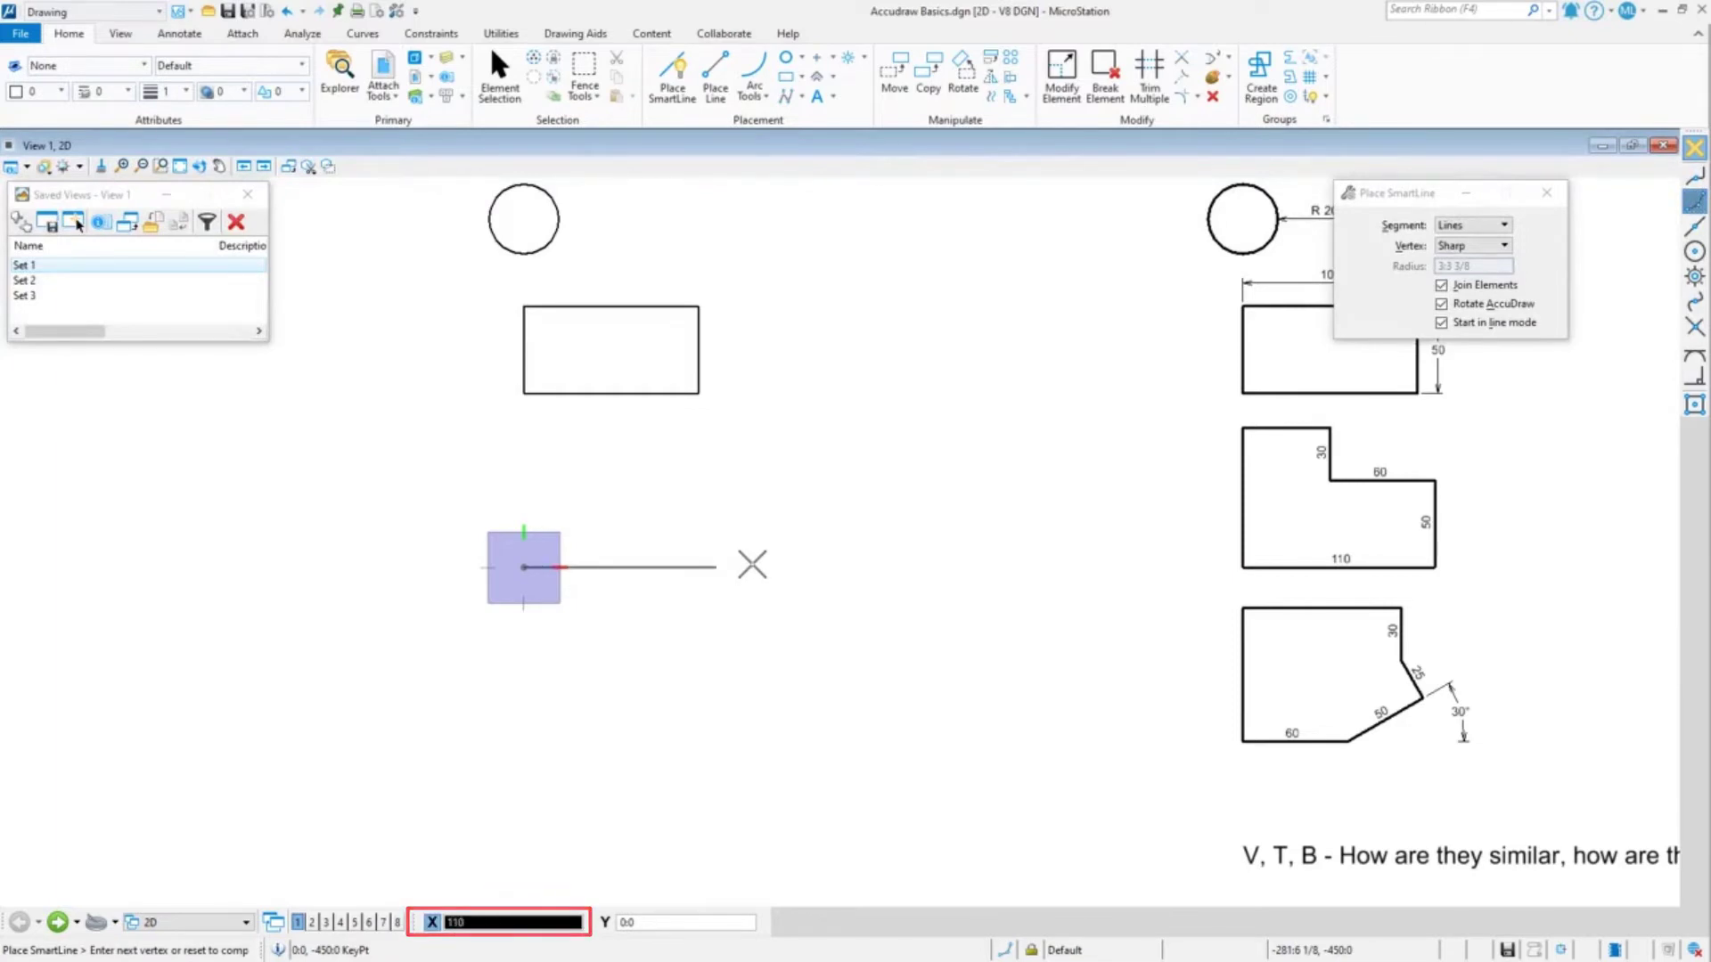
key(Return)
text(5)
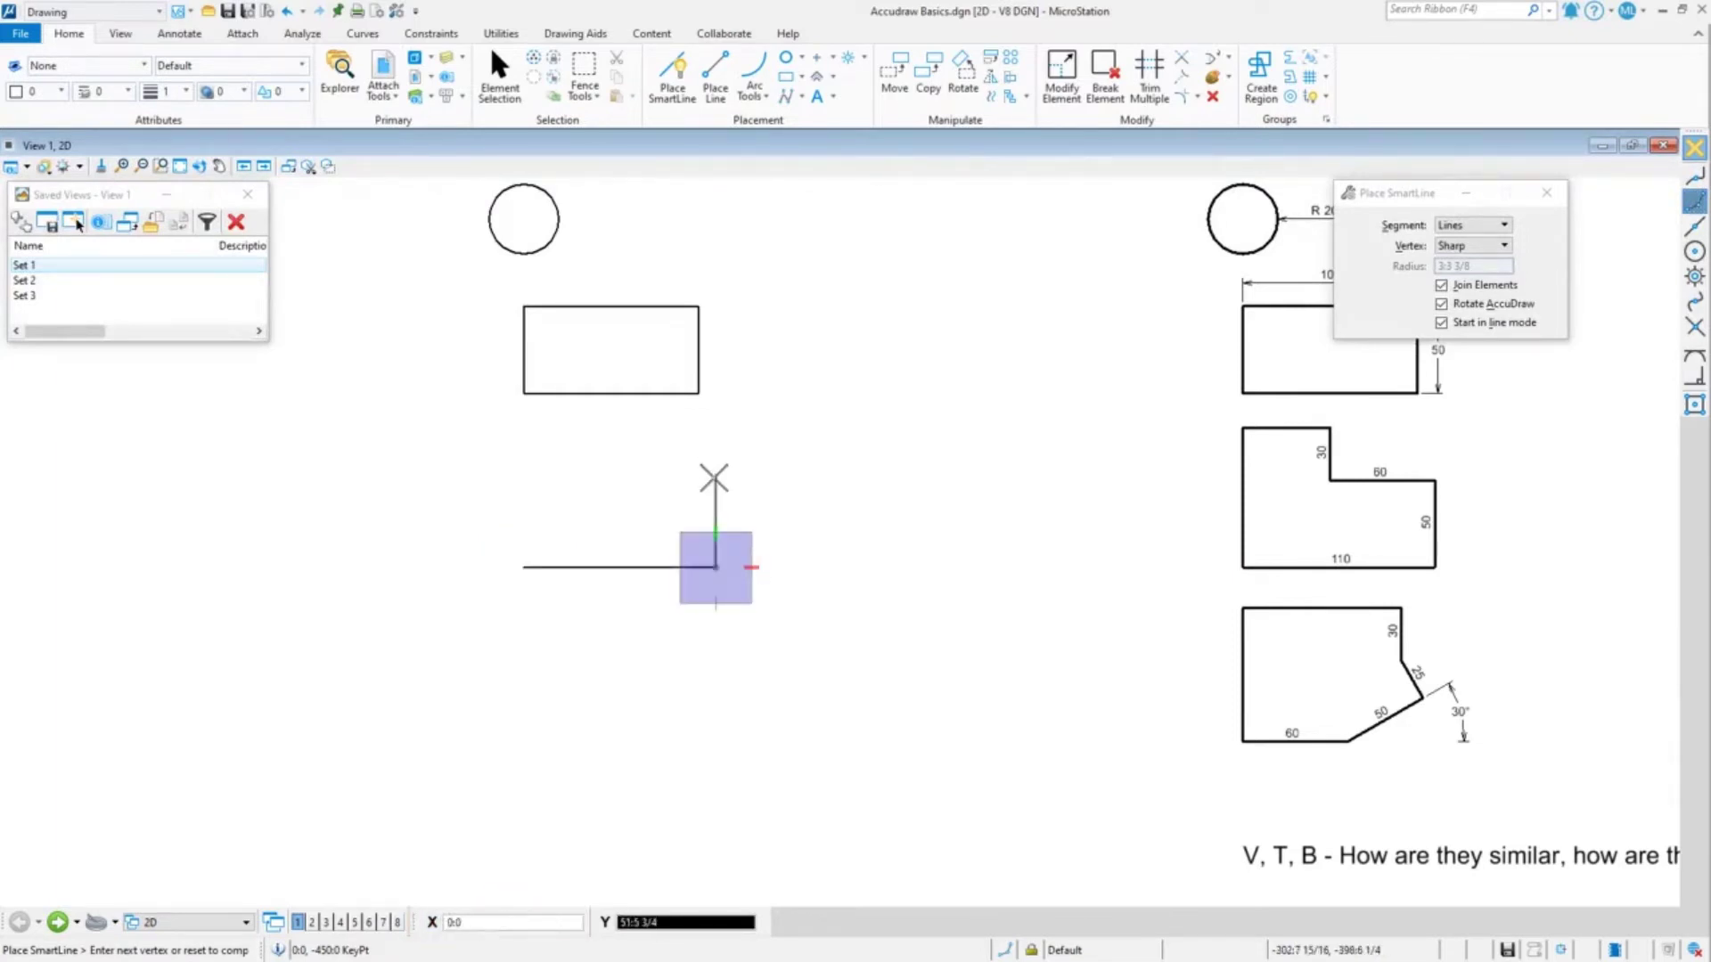
text(0)
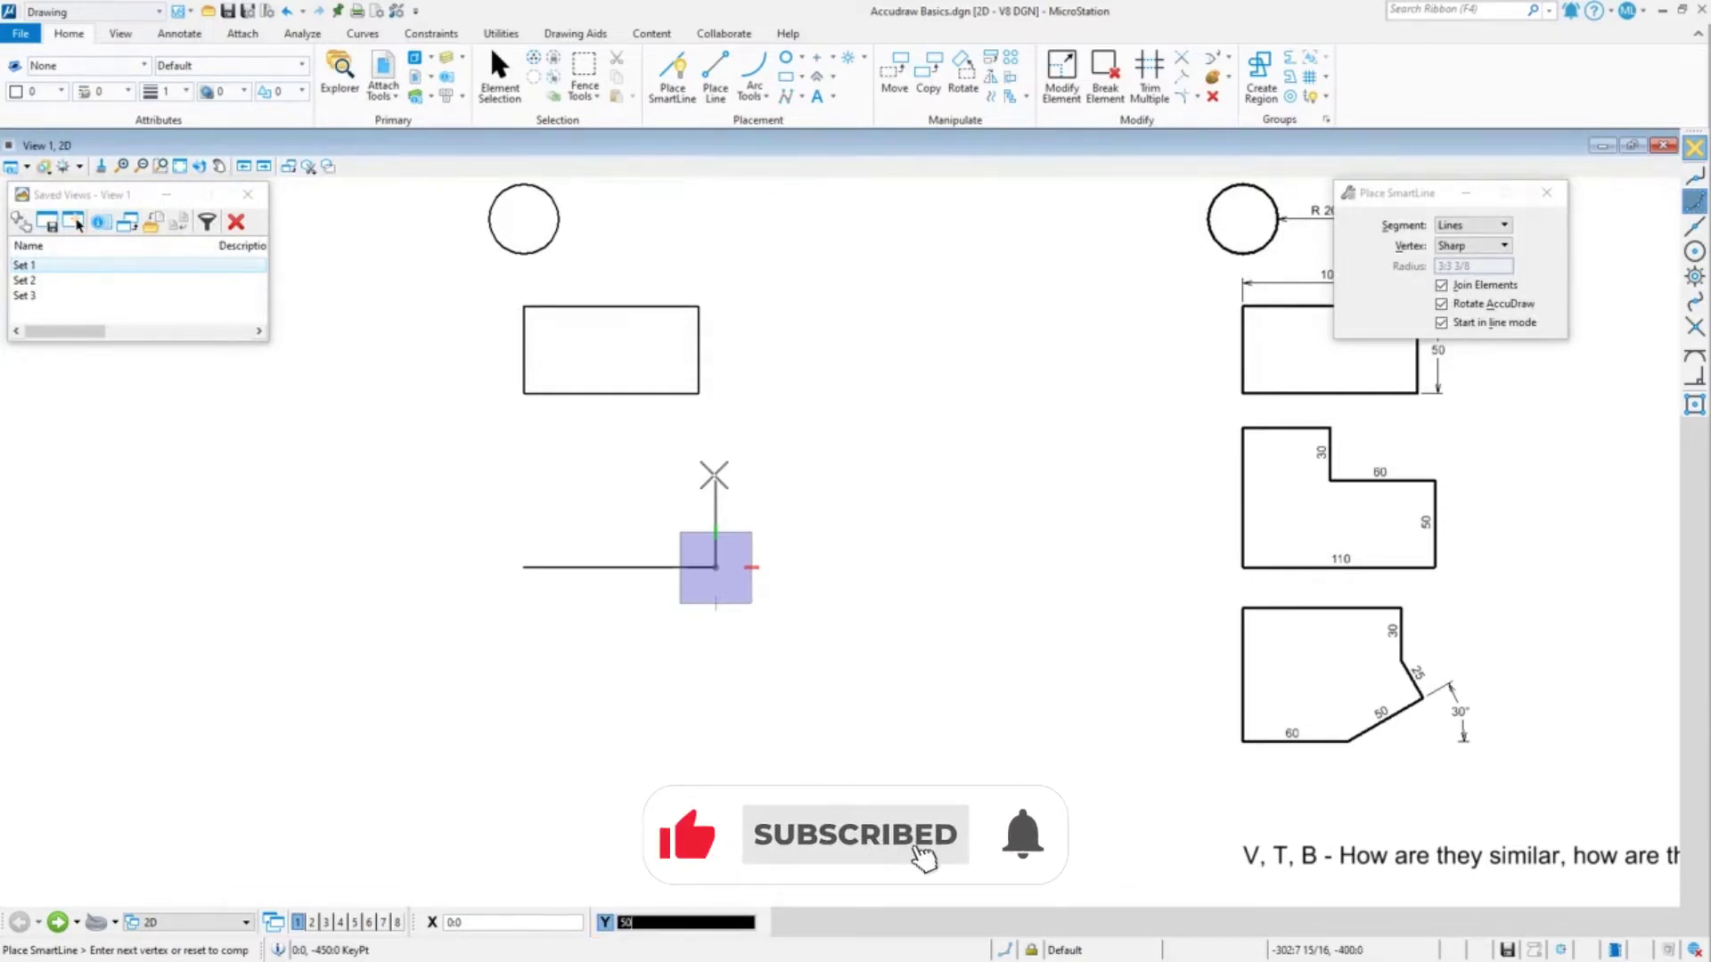
click(714, 474)
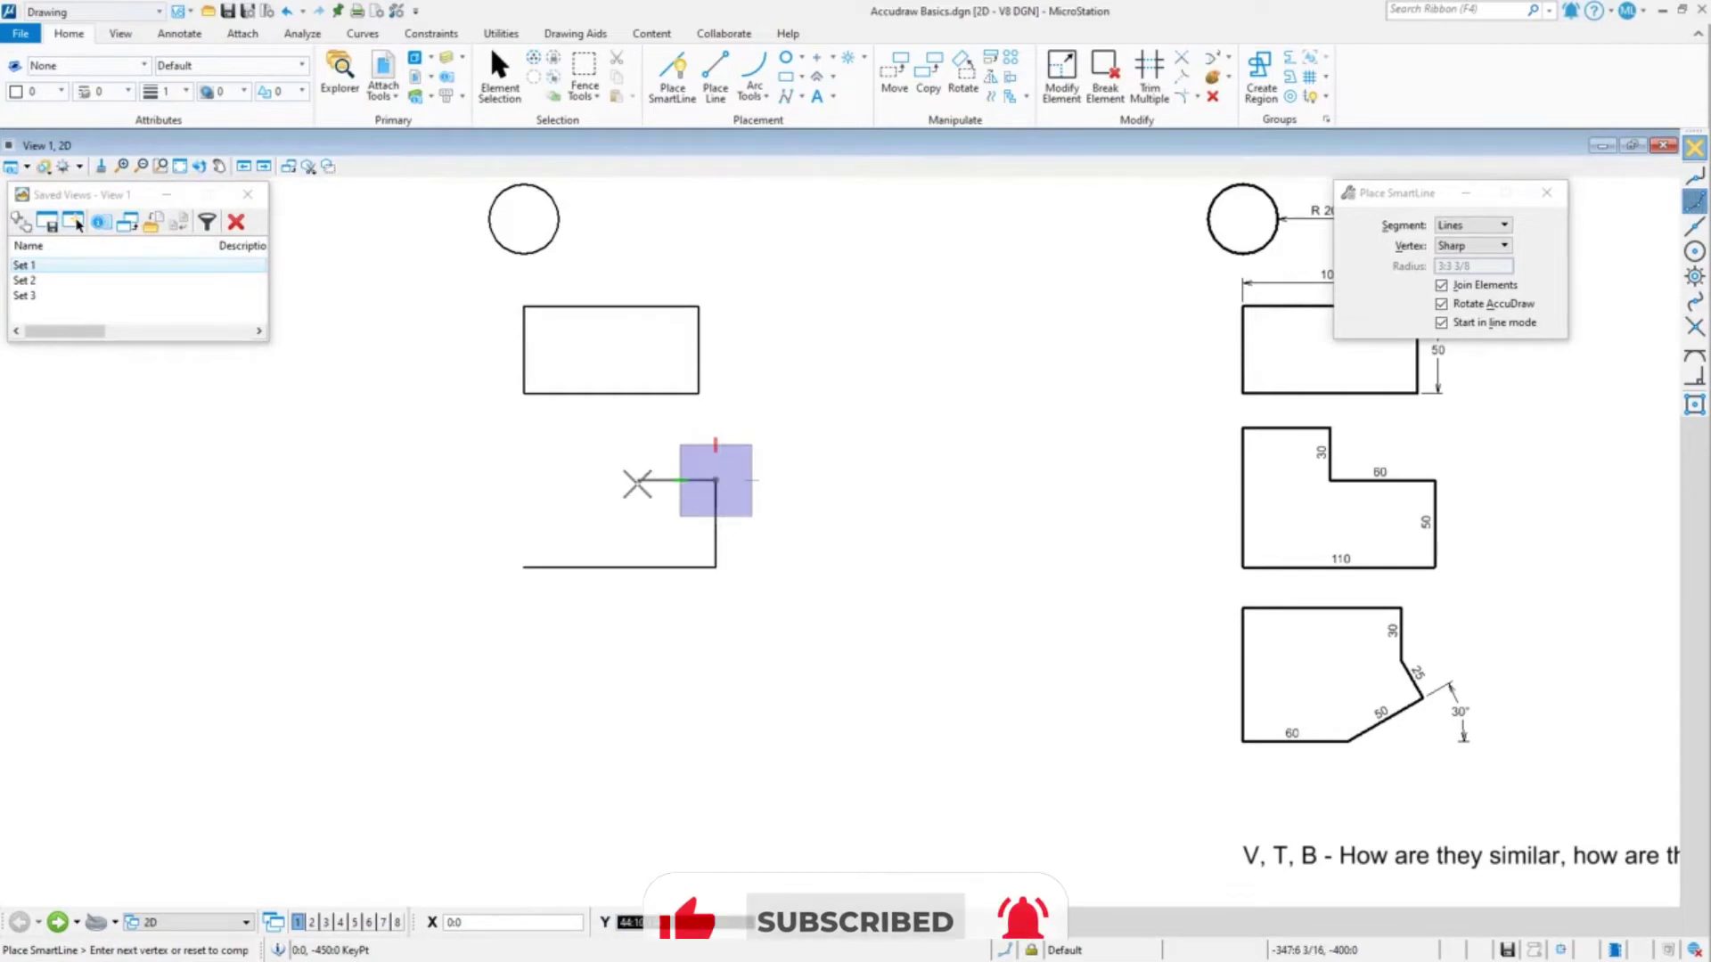
Step: Add the 60 top step and 30 notch edge, then run level back to close at the start corner
text(60)
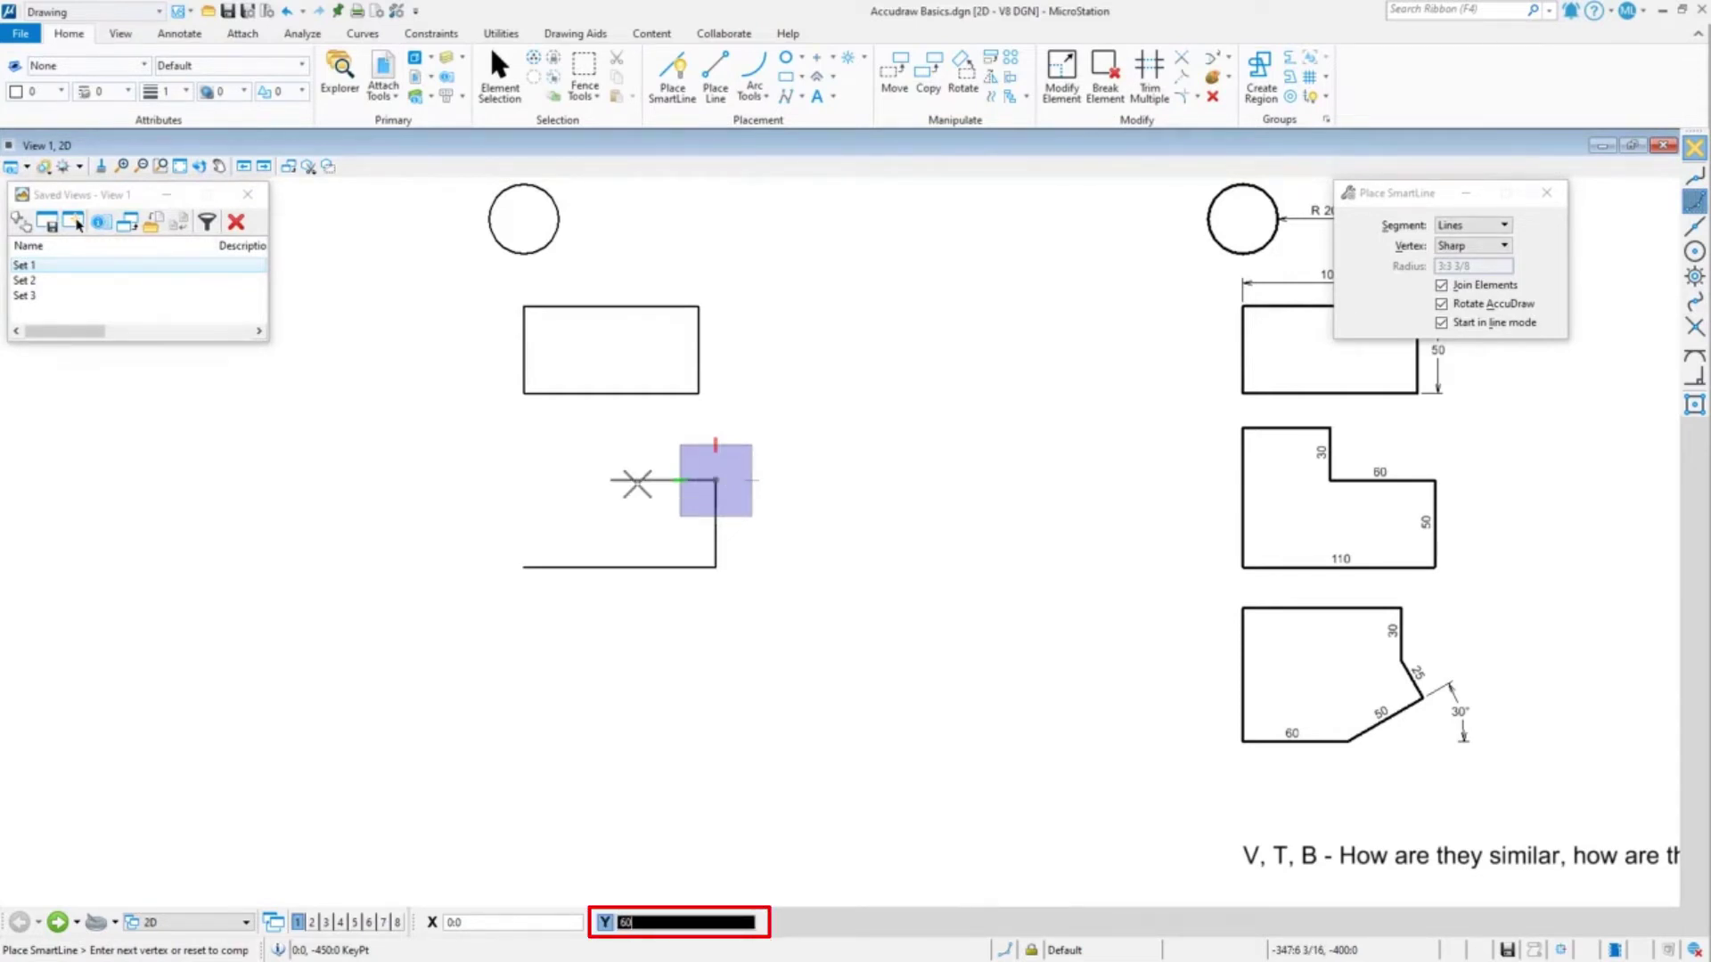
click(636, 484)
text(3)
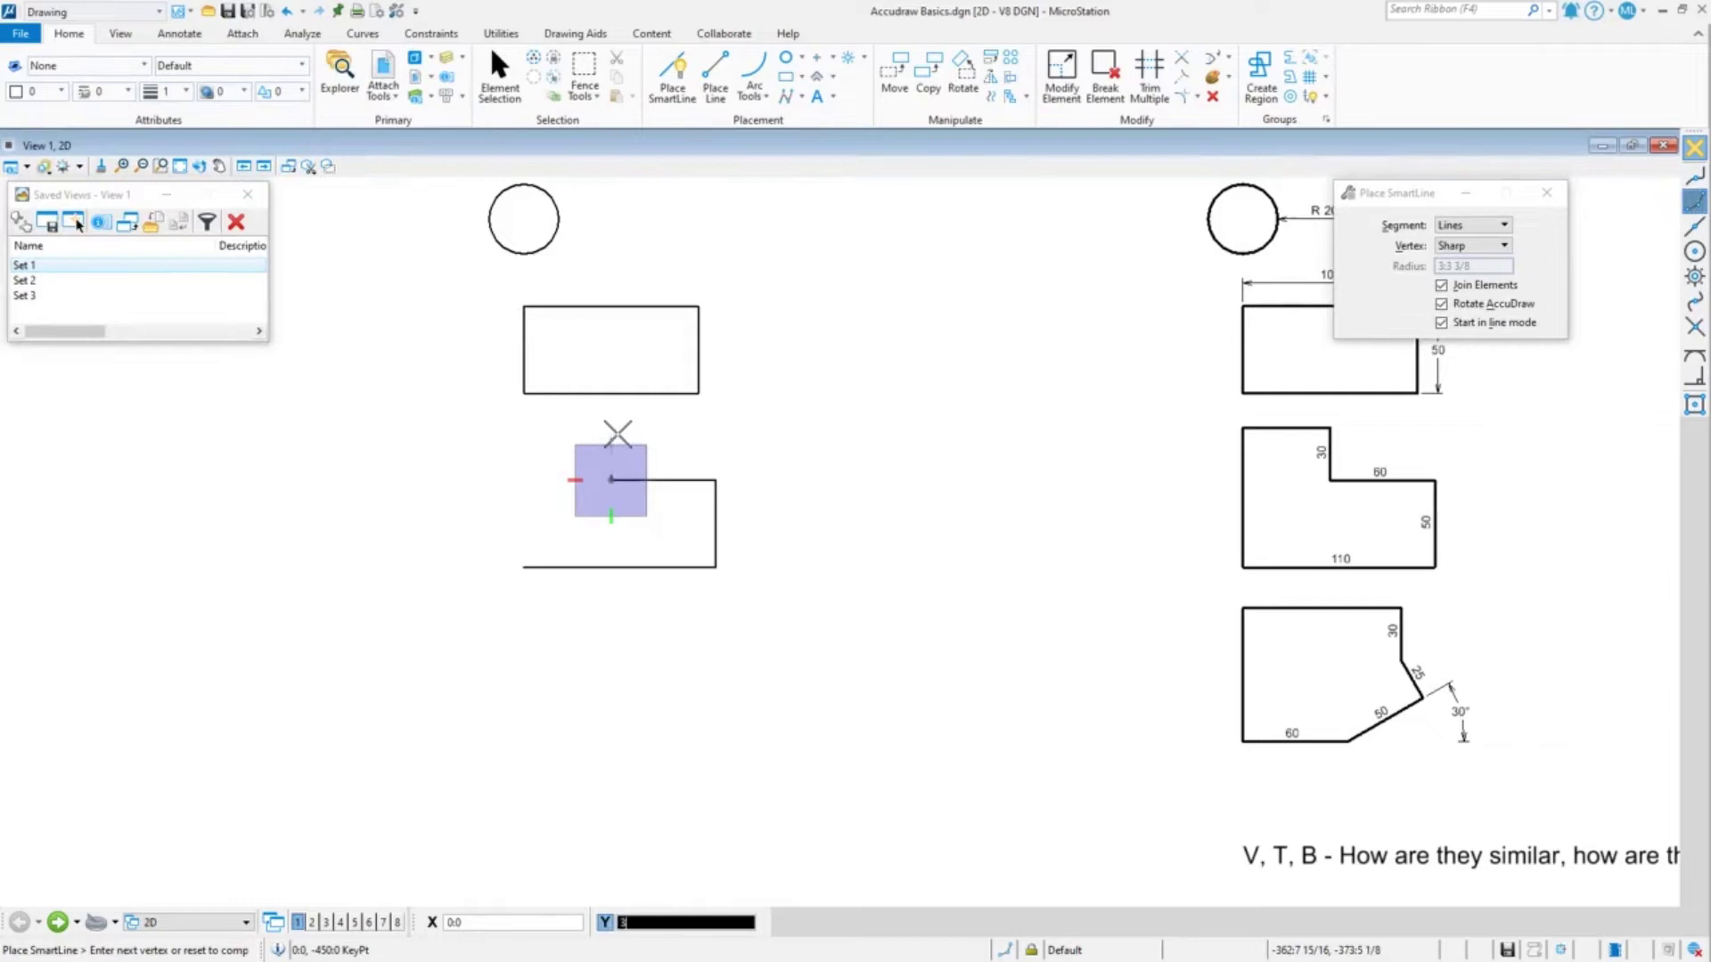
text(0)
click(616, 434)
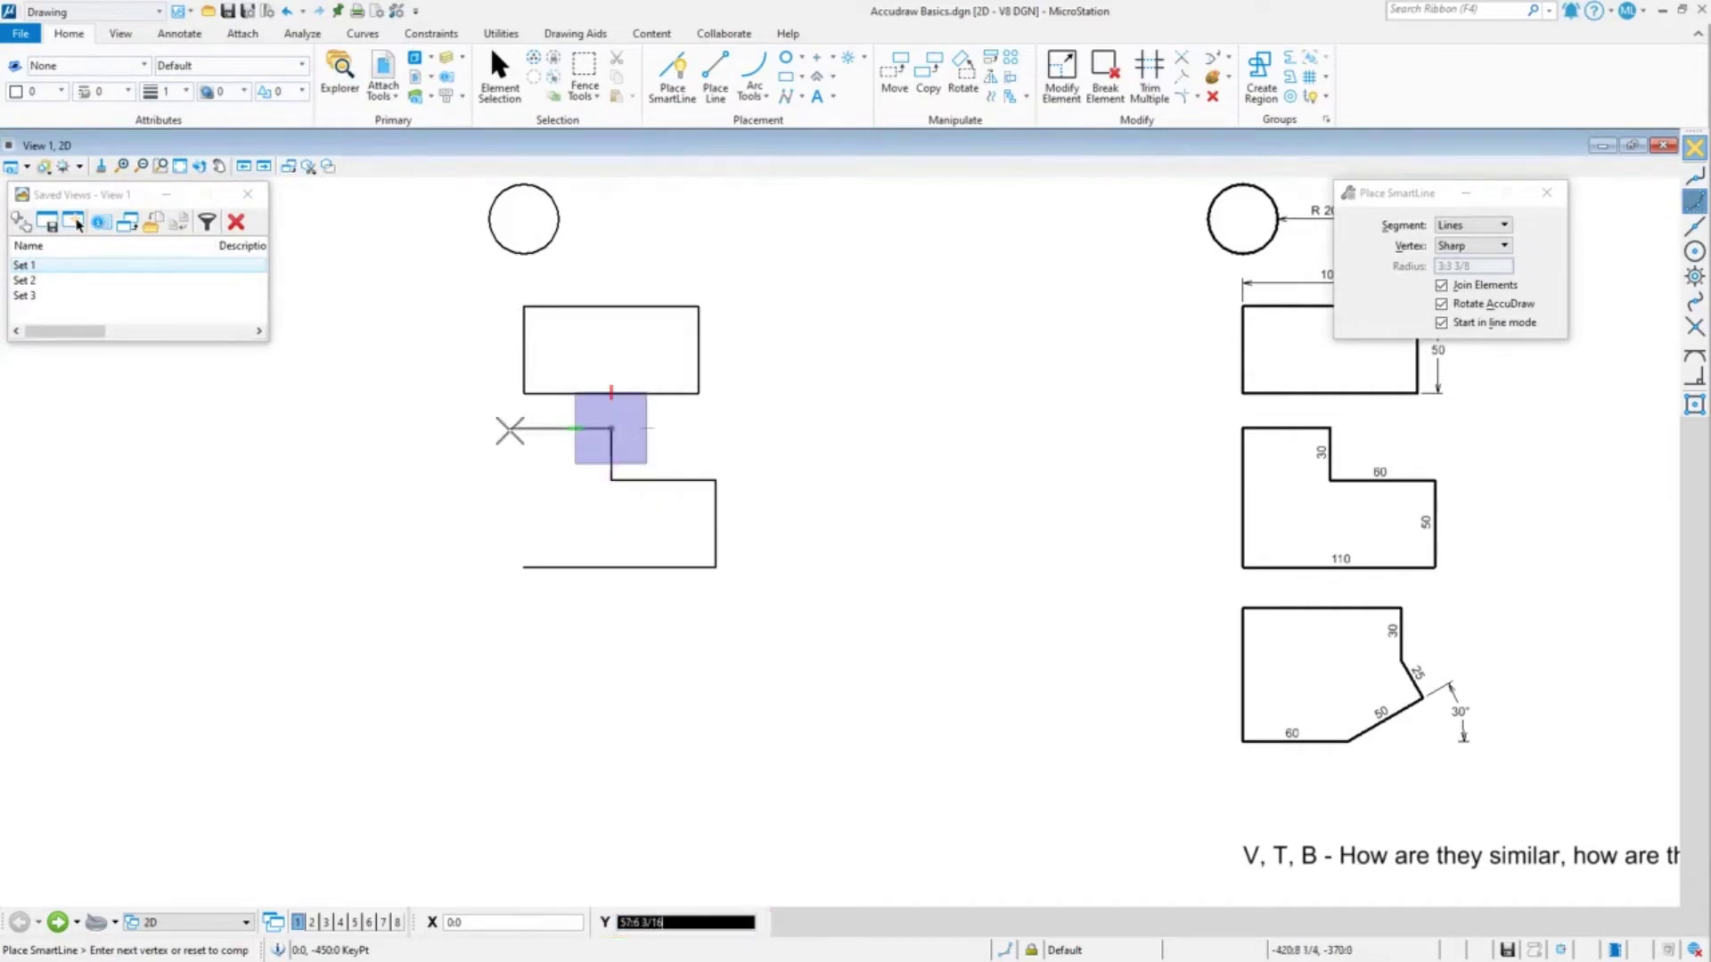
key(Return)
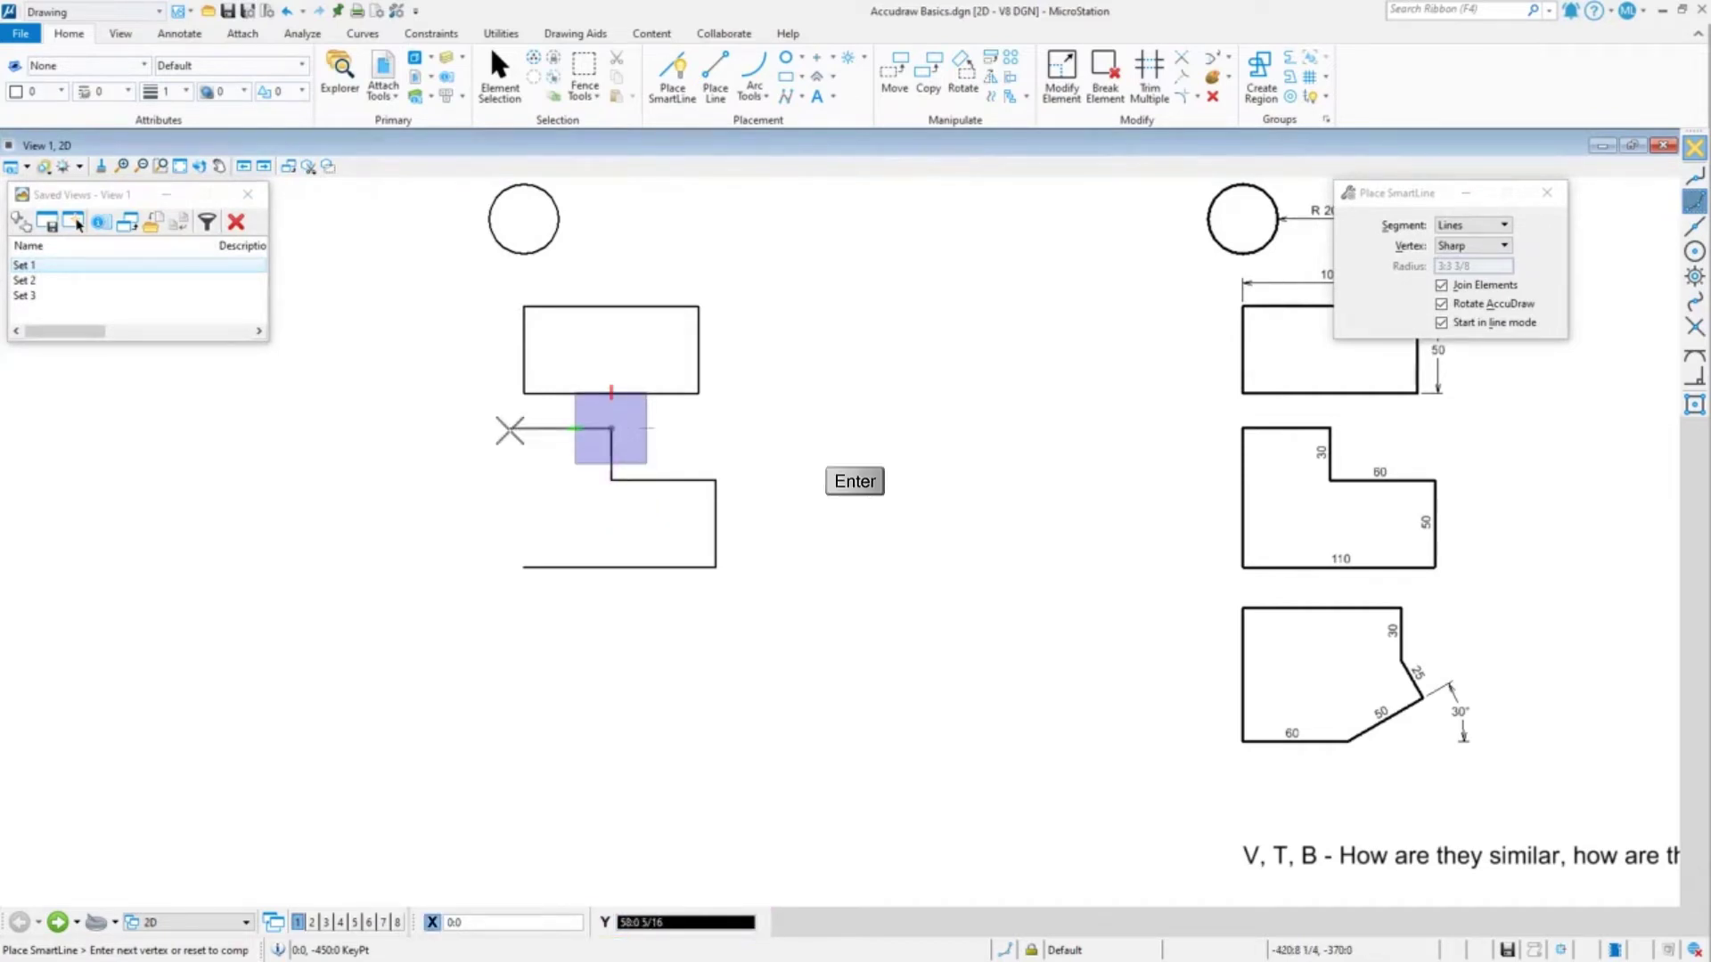
click(523, 567)
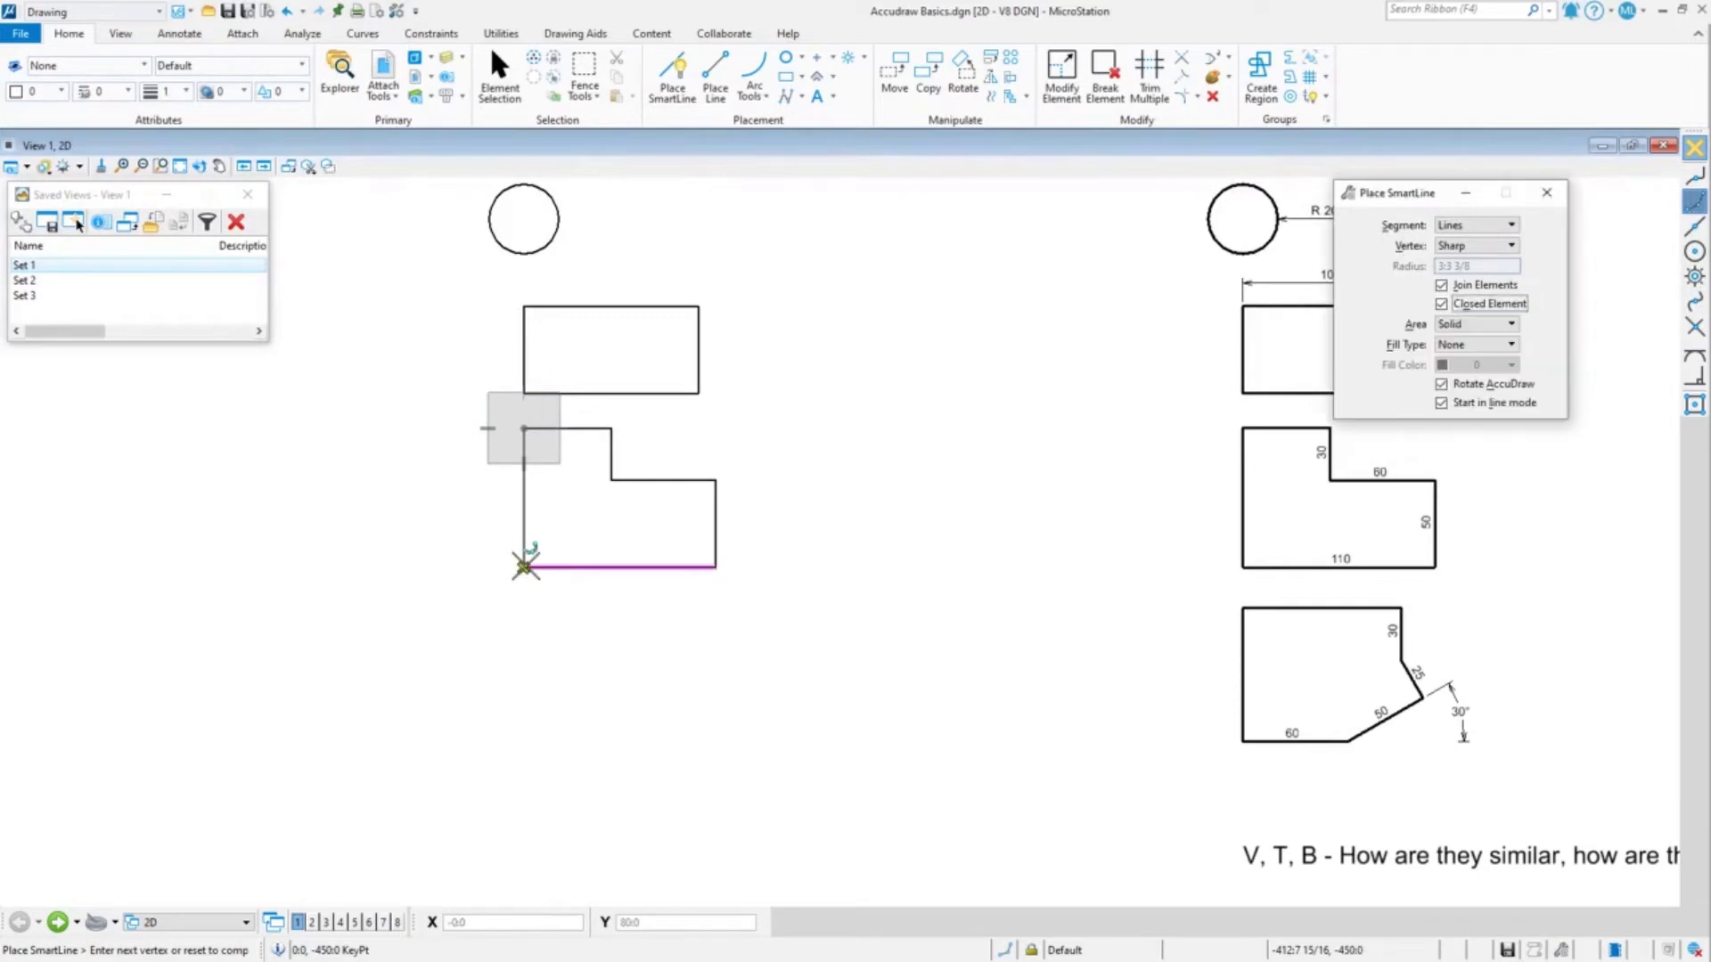
click(524, 566)
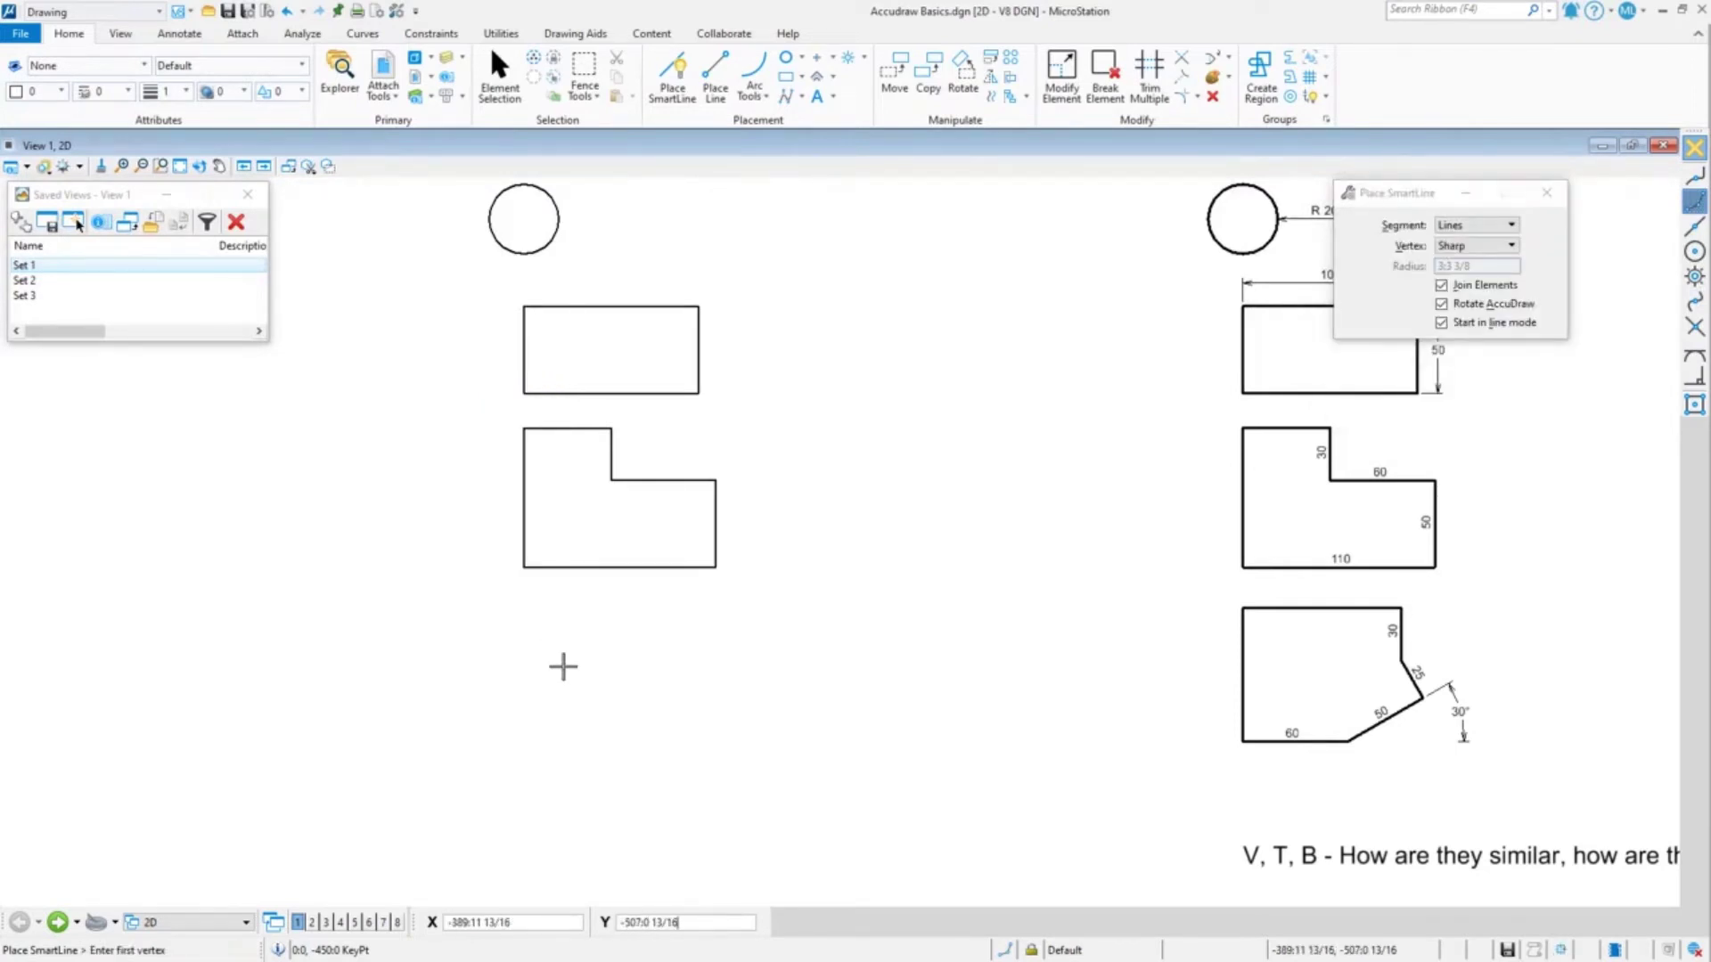
Step: Begin the angled profile left of the original: a 60 bottom edge, then 50 at 30°
scroll(1229, 591, down, 3)
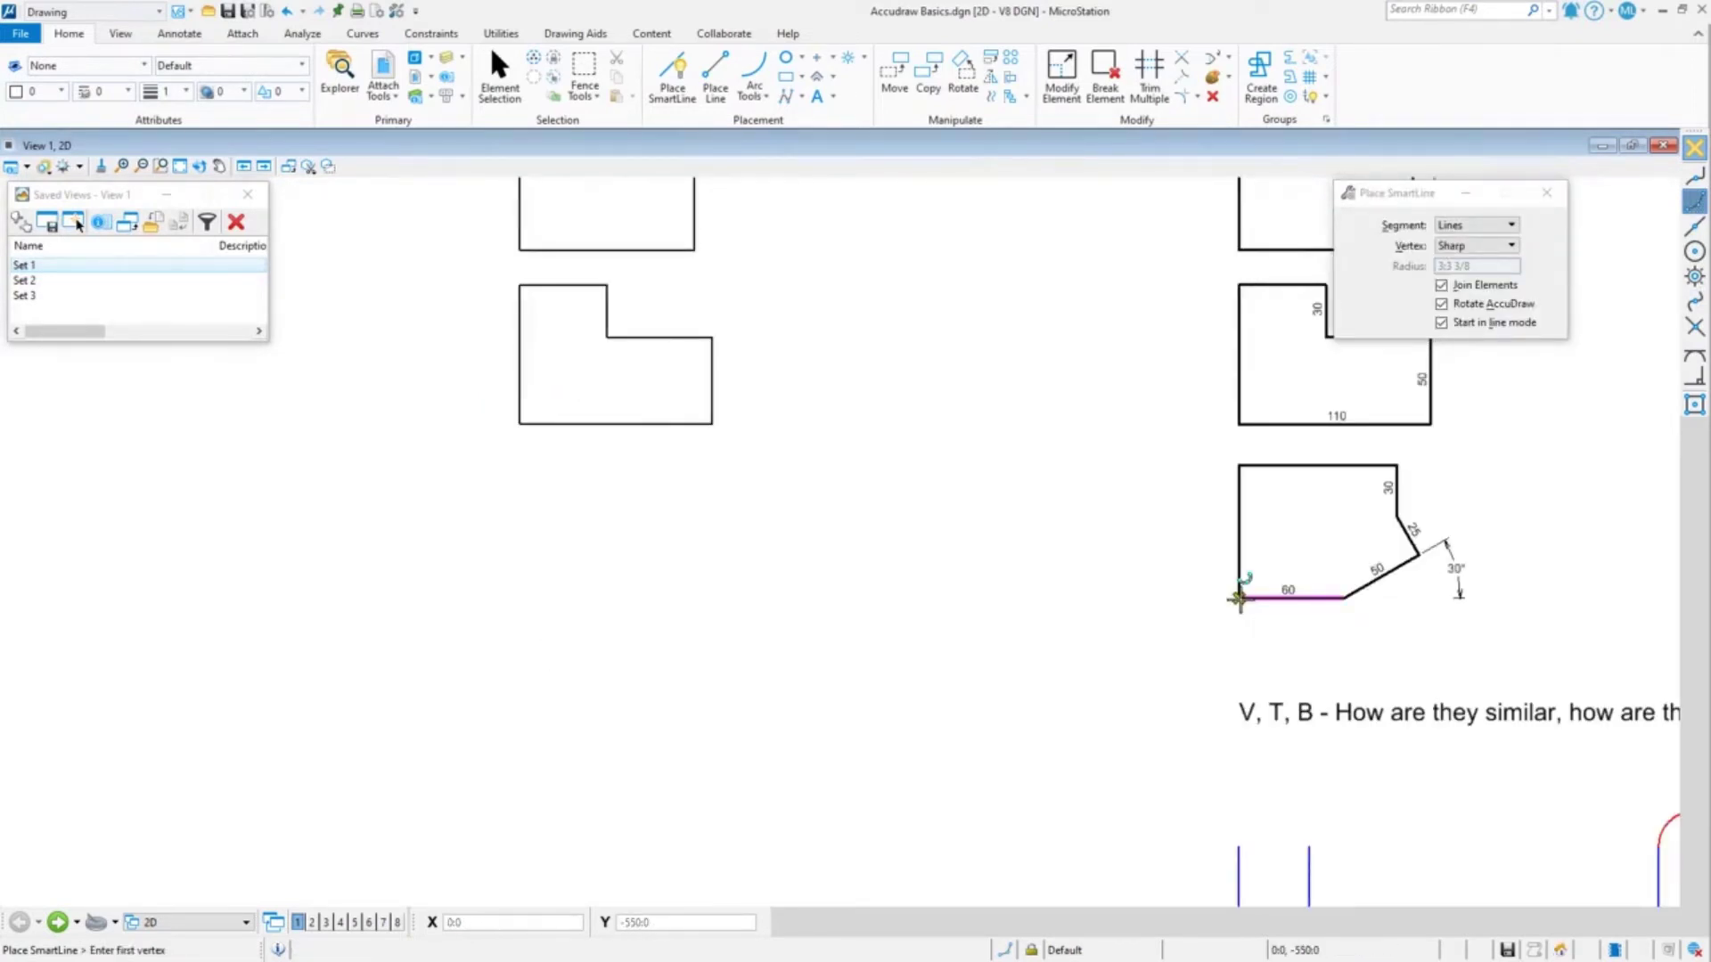
click(1238, 597)
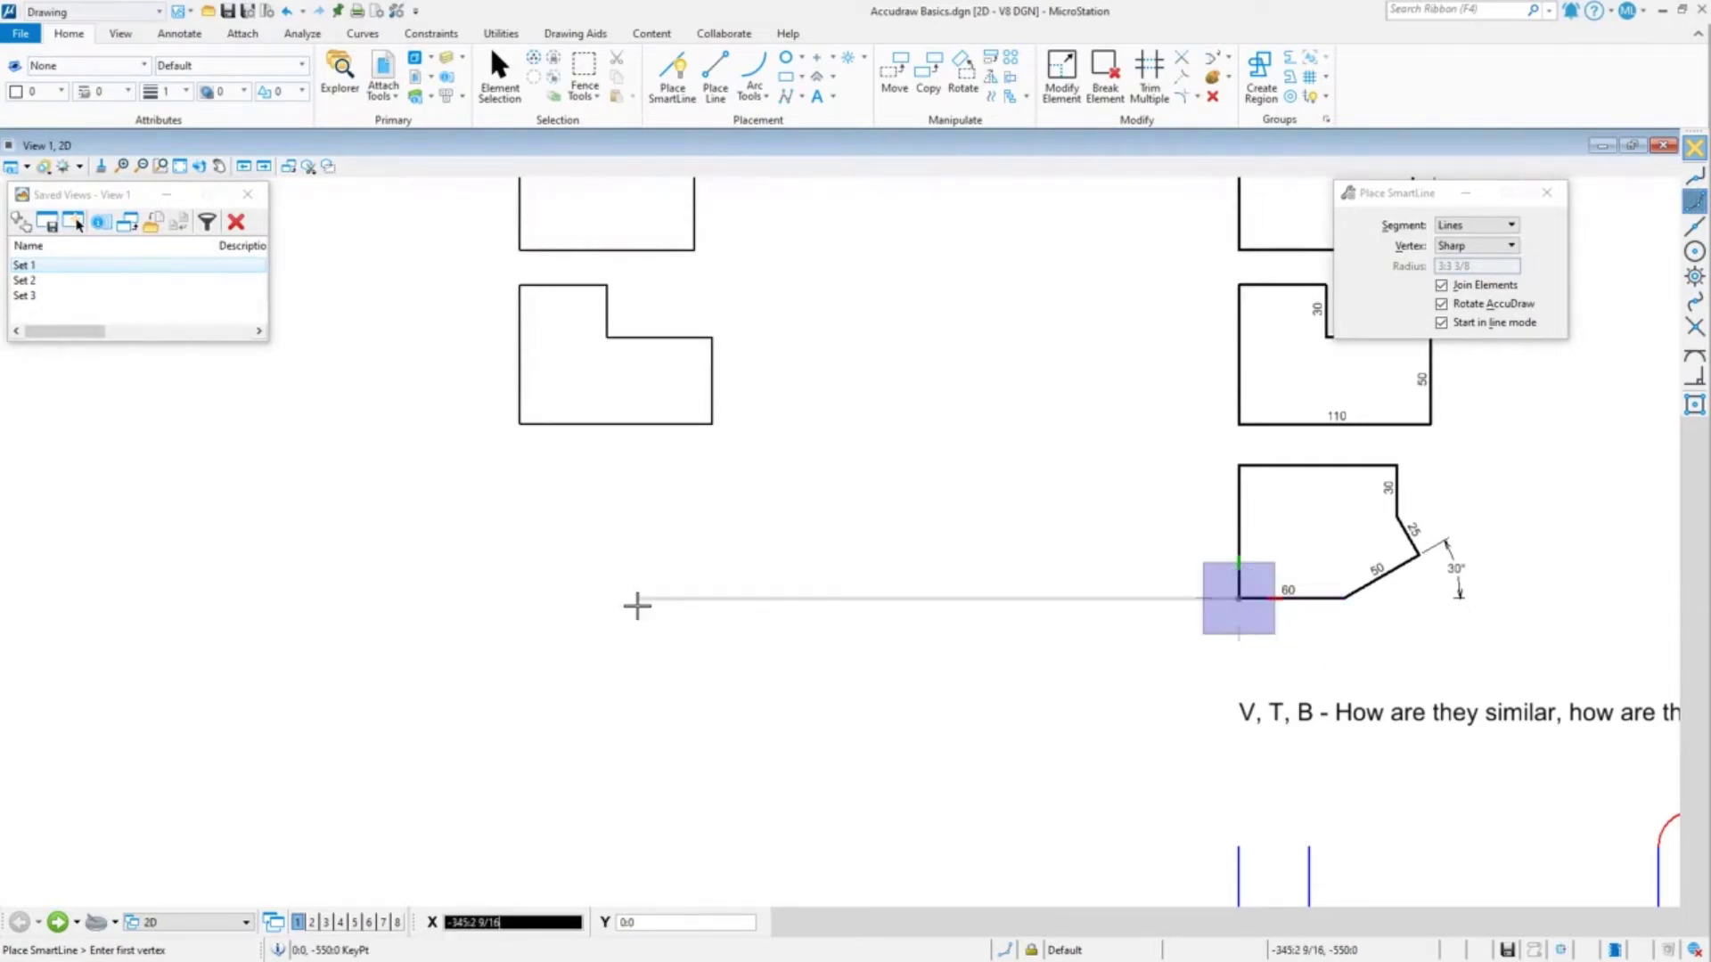
click(519, 597)
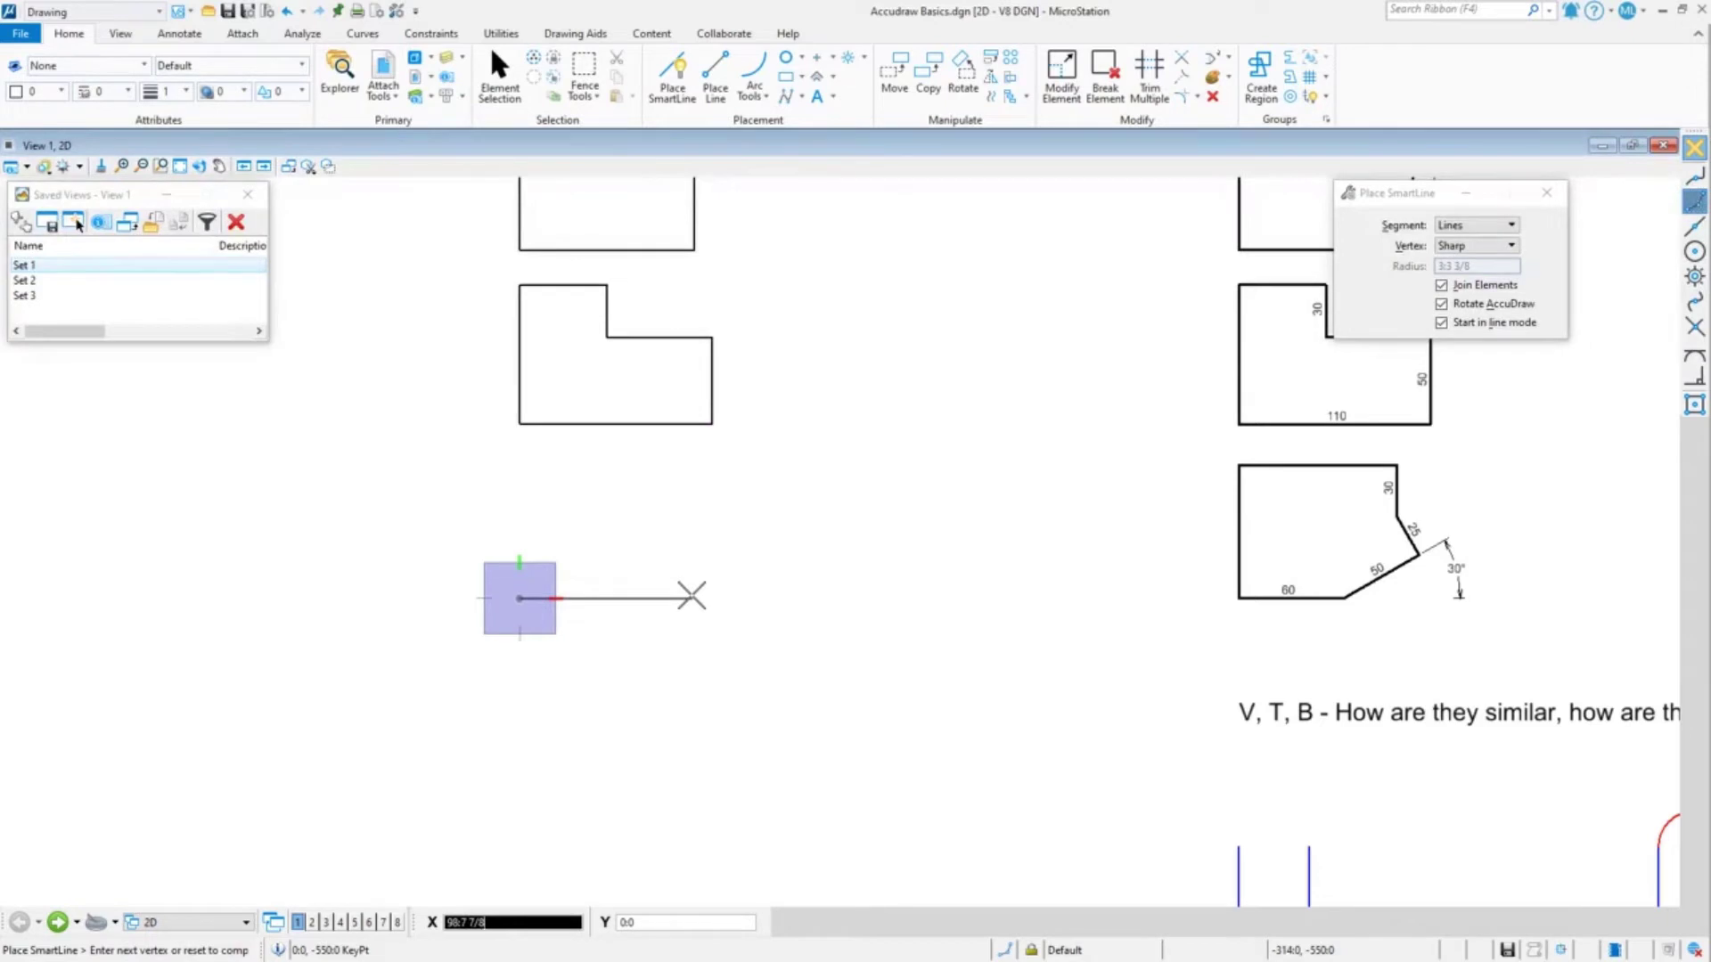
key(space)
text(60)
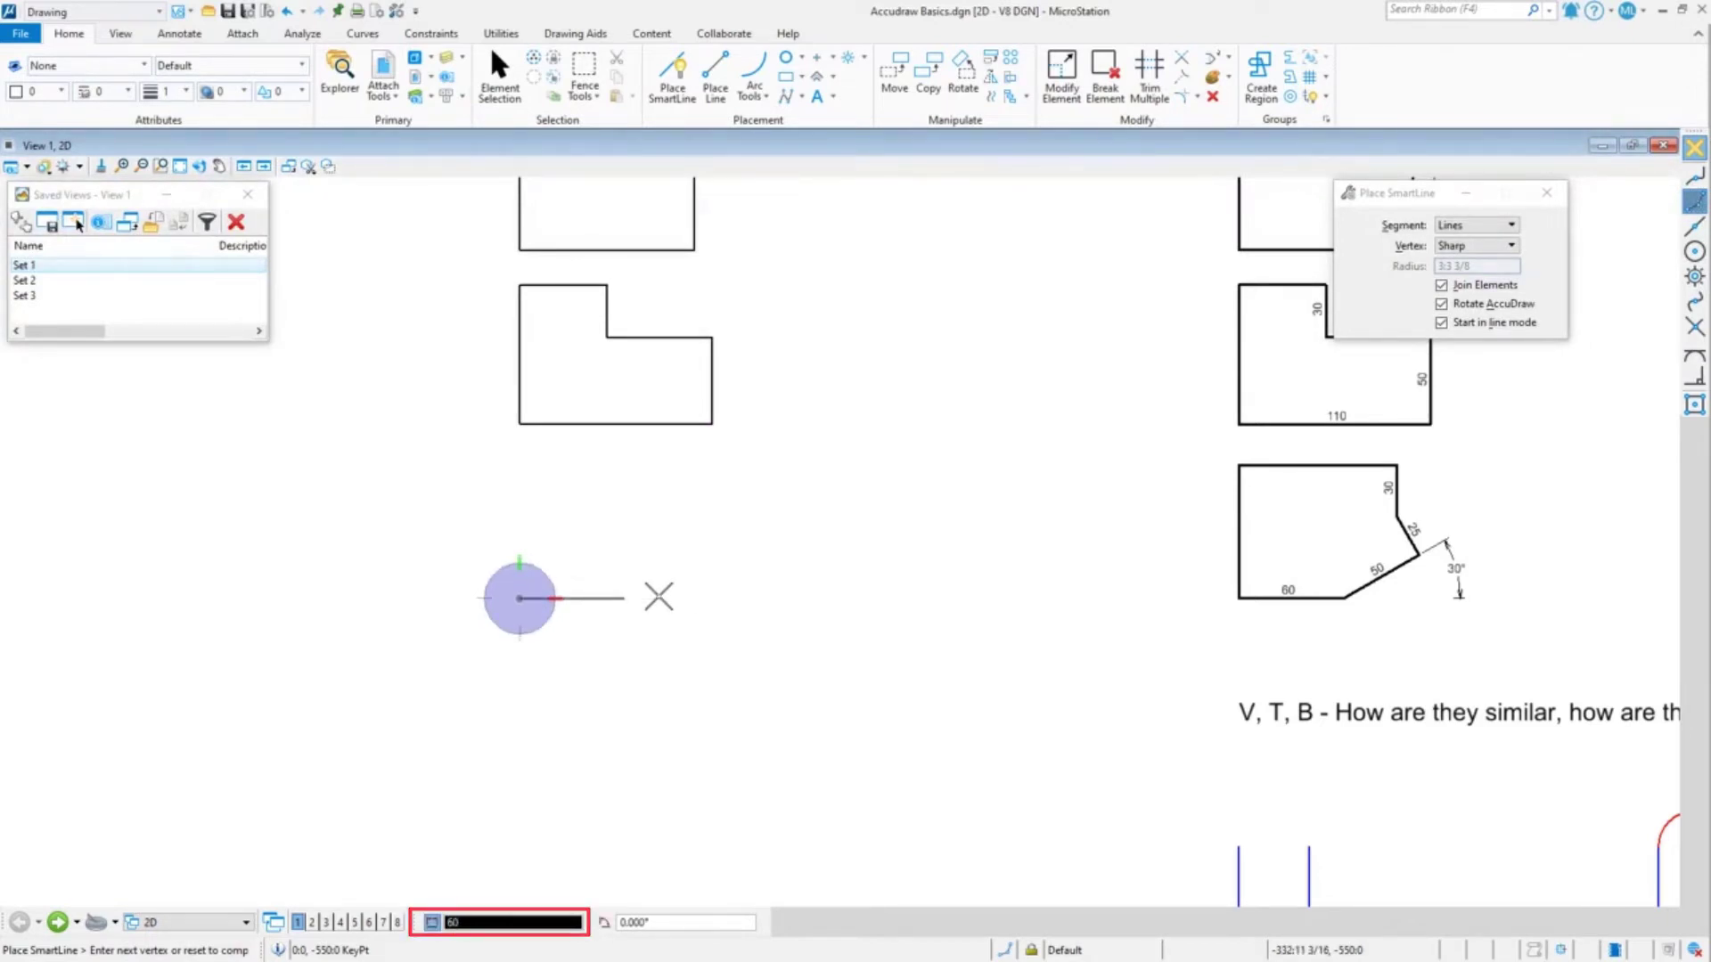
click(658, 595)
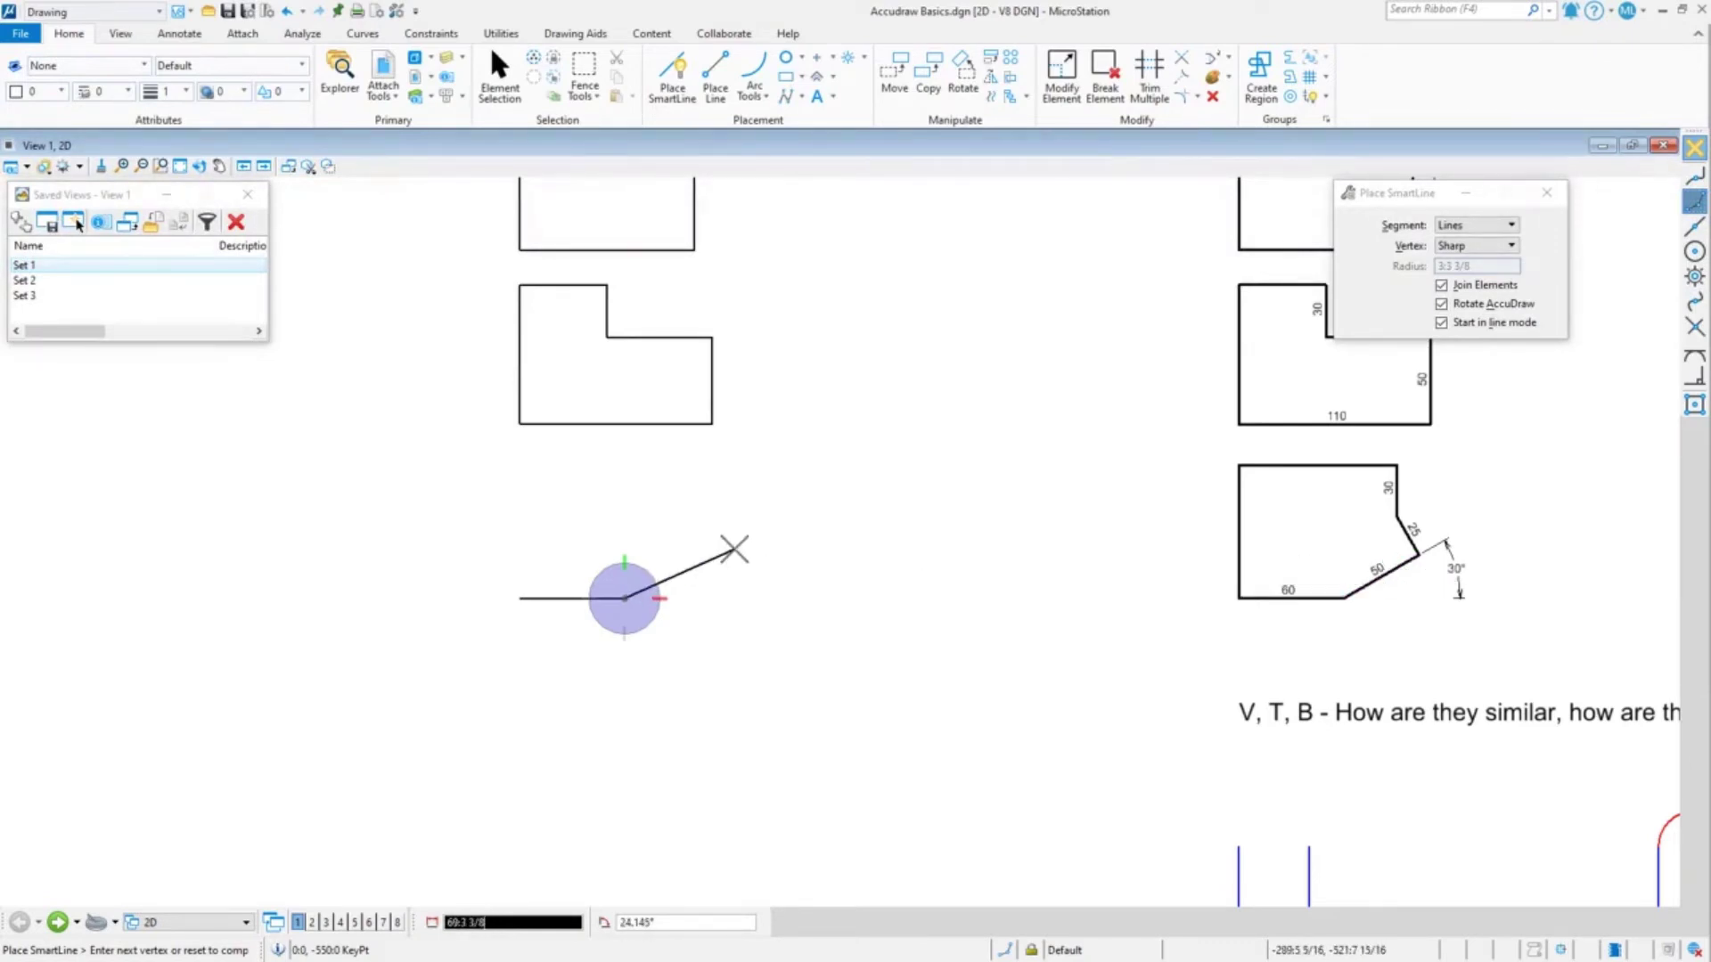
text(50)
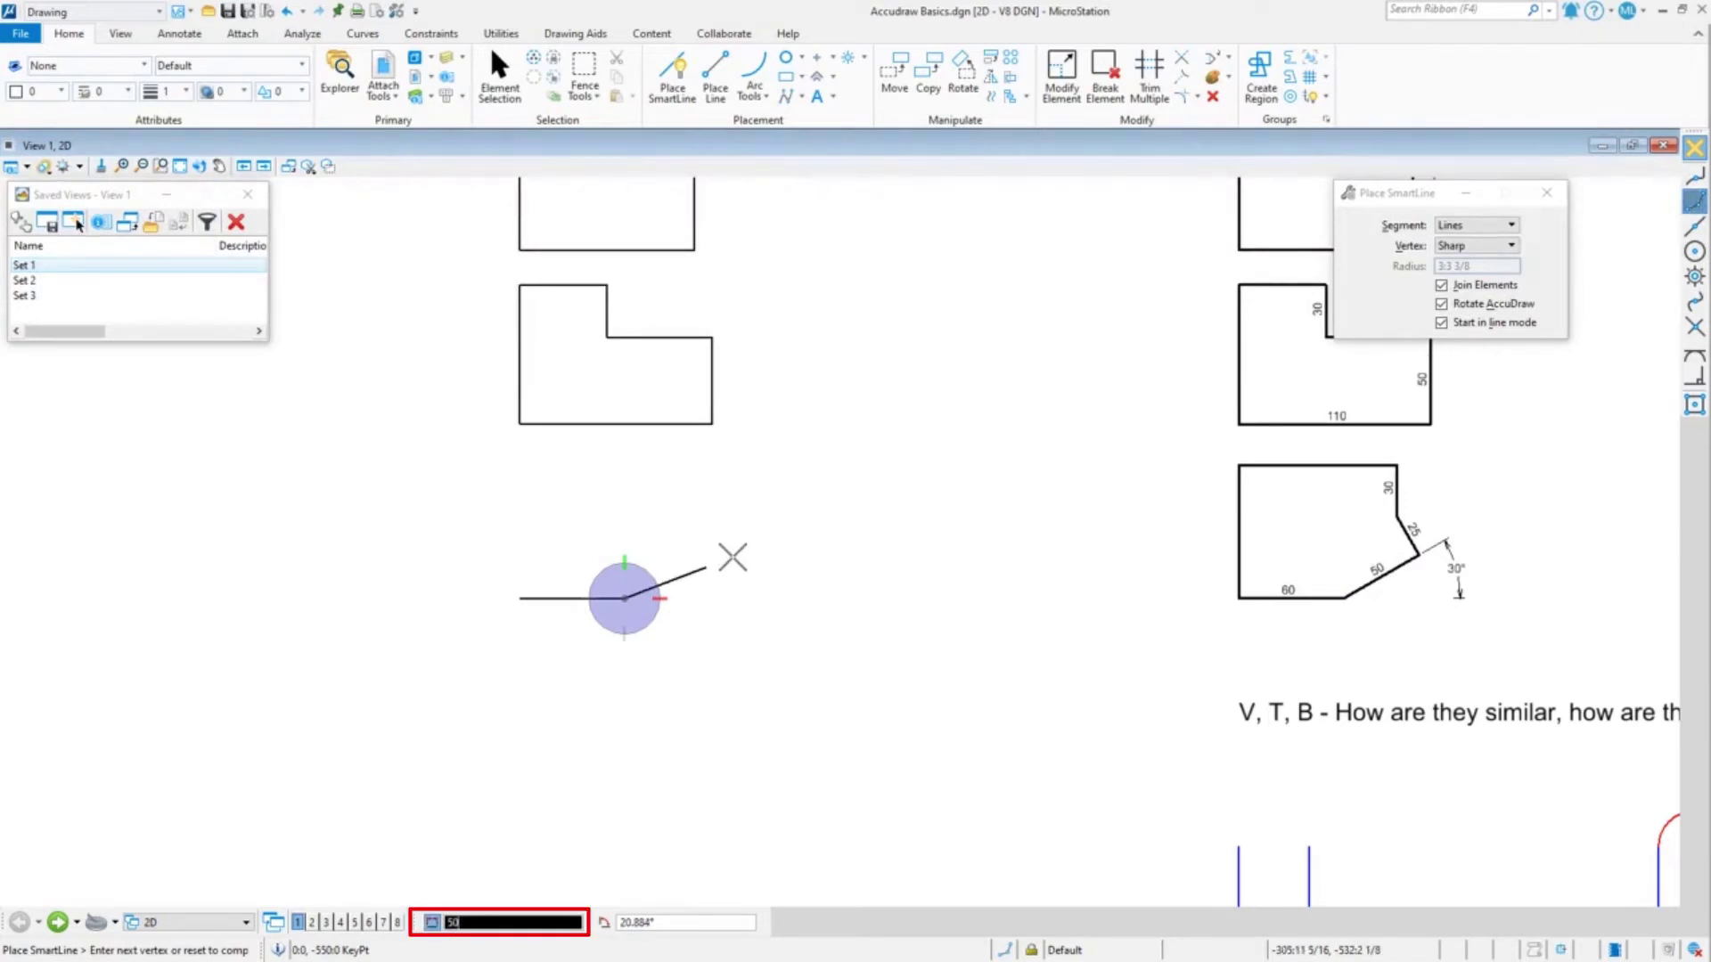
key(Tab)
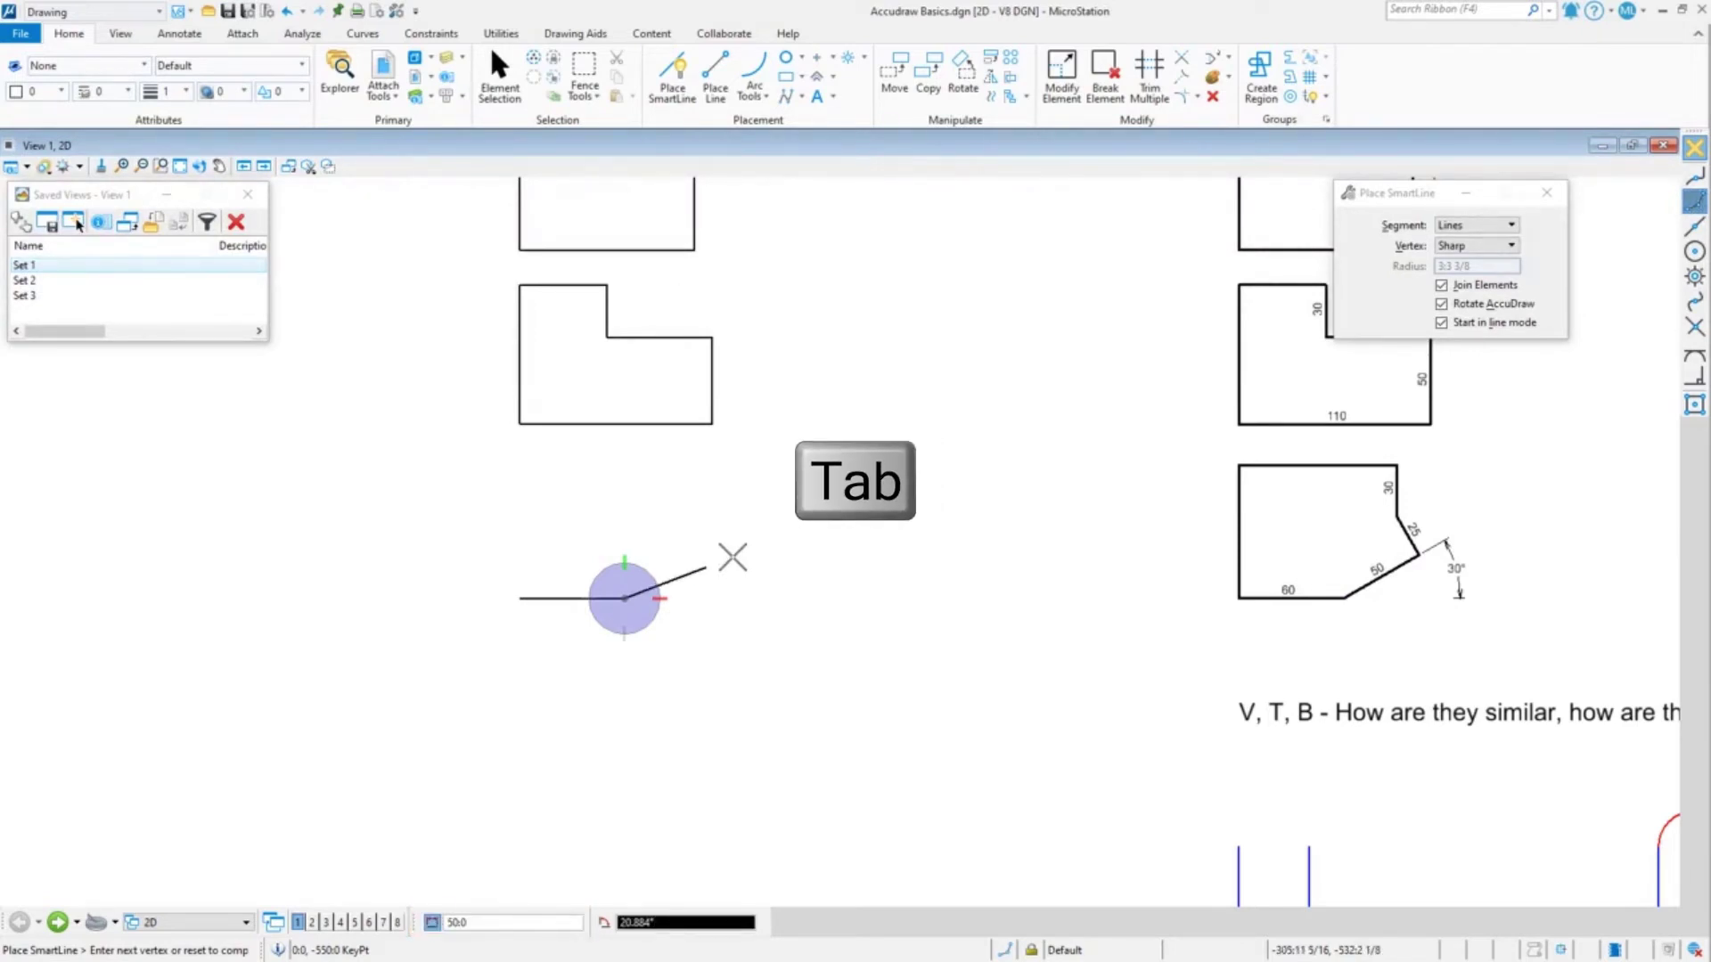
text(30)
click(713, 553)
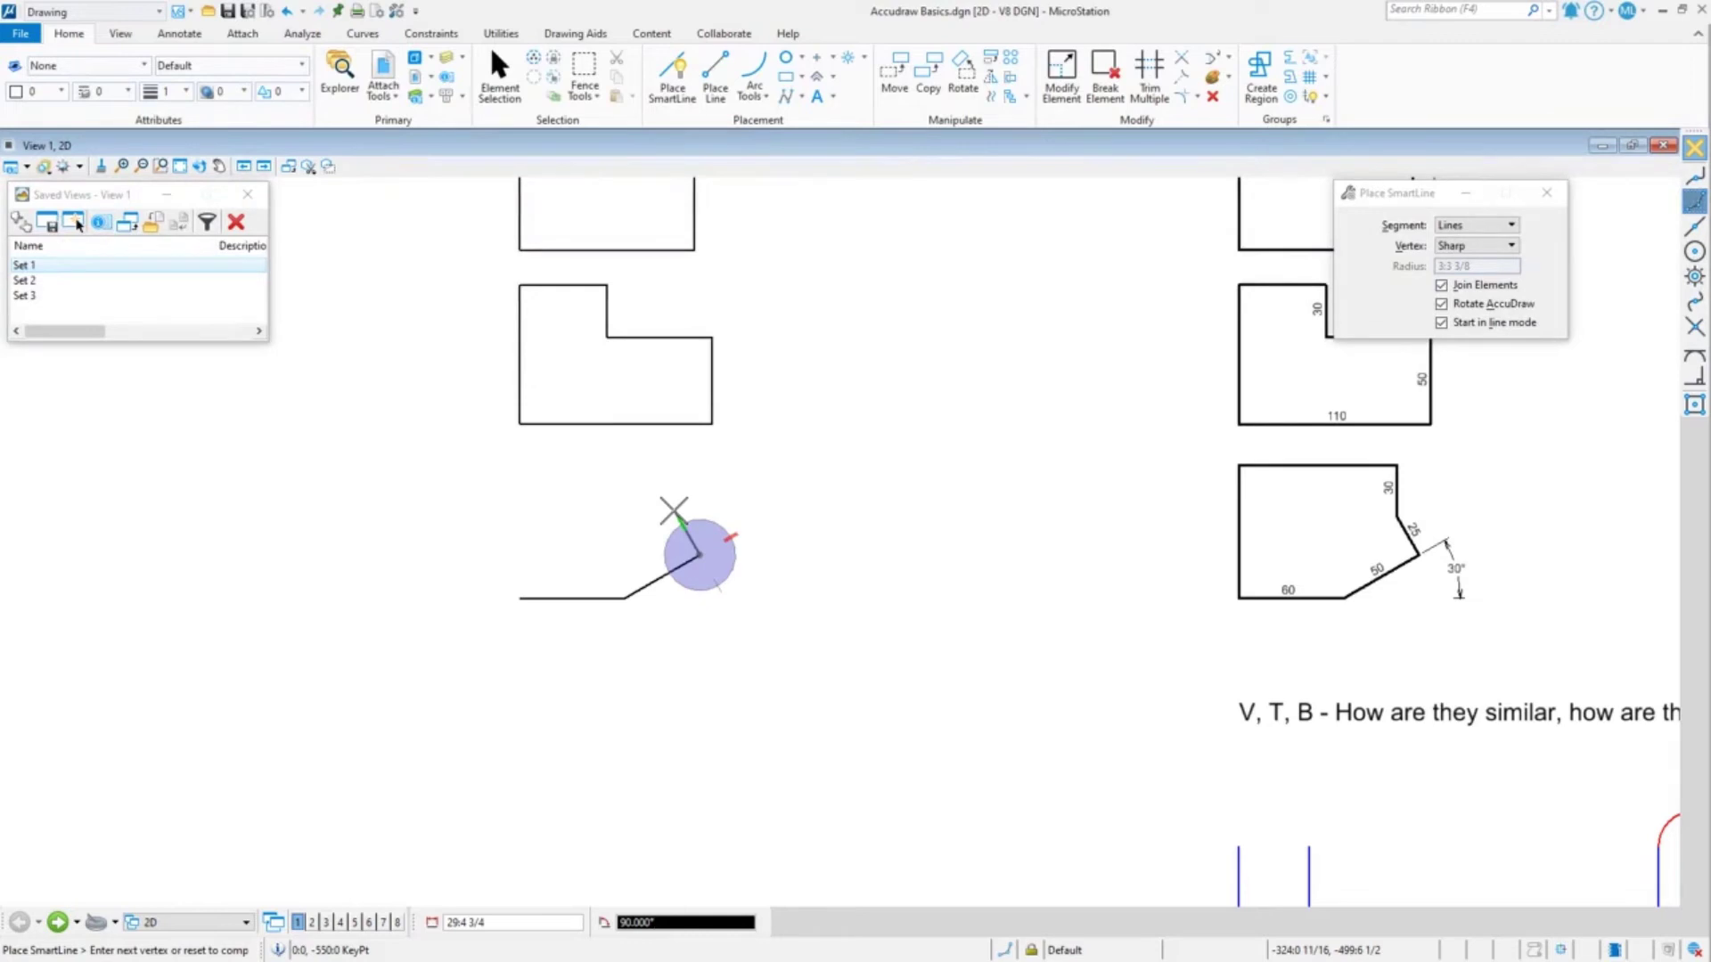
Step: Add a 25-unit edge at a 25° angle from the end of the 50-unit edge
text(25)
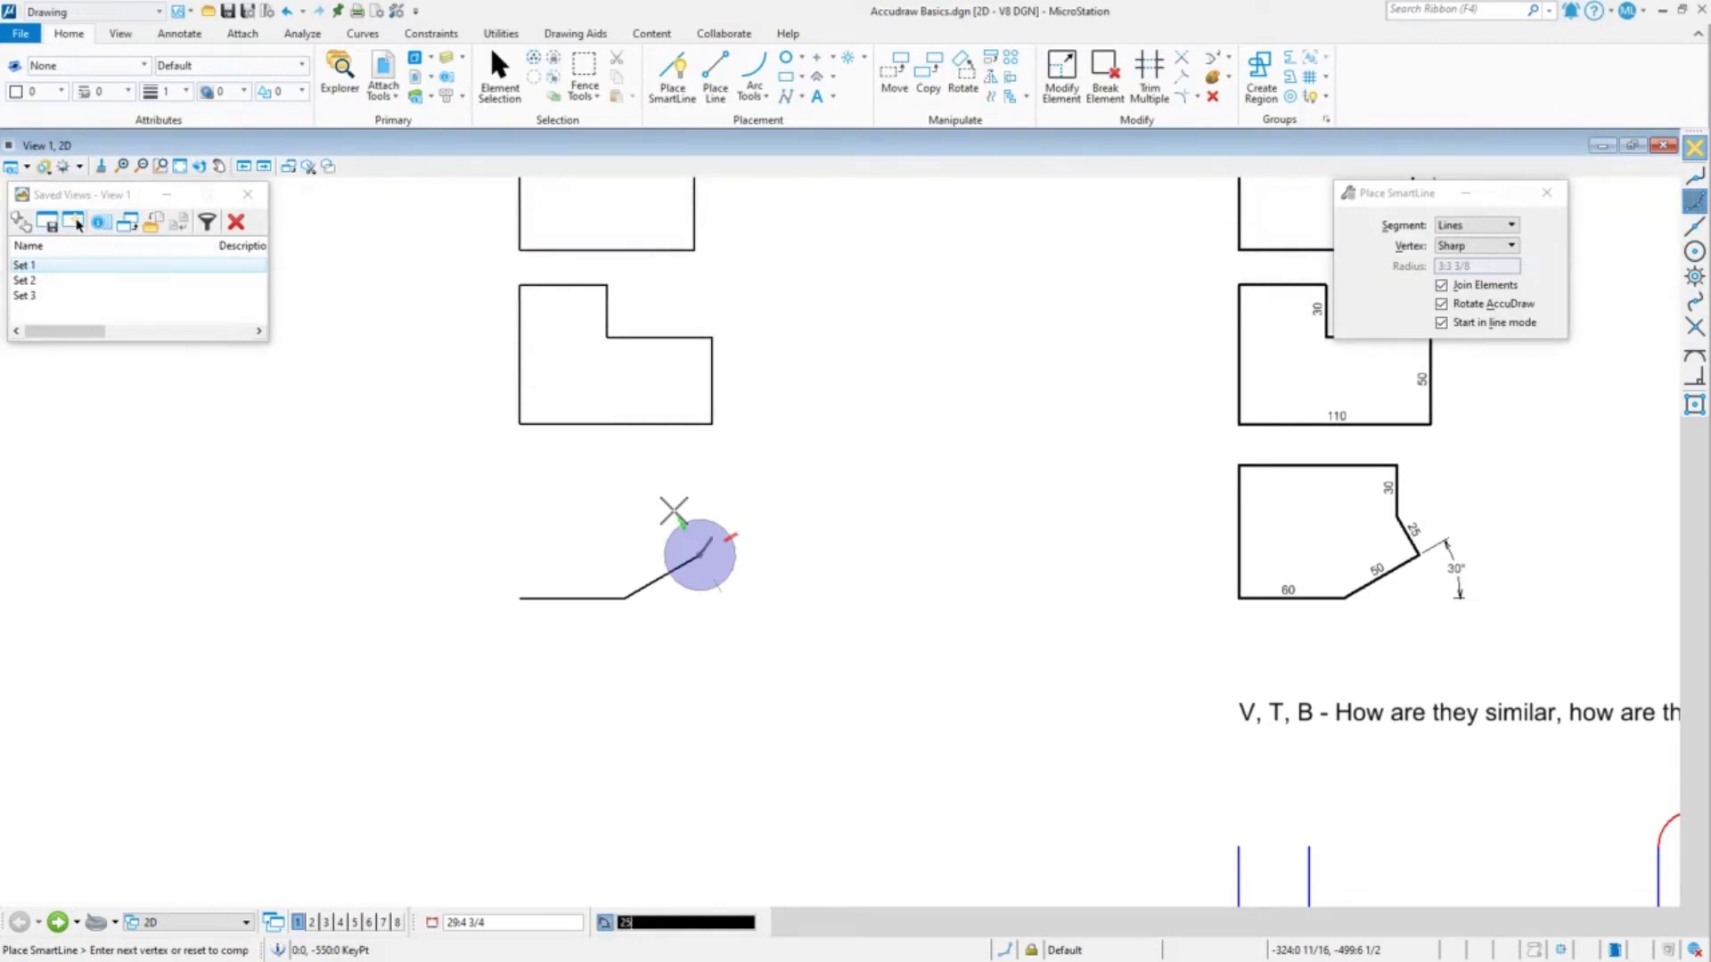
click(606, 924)
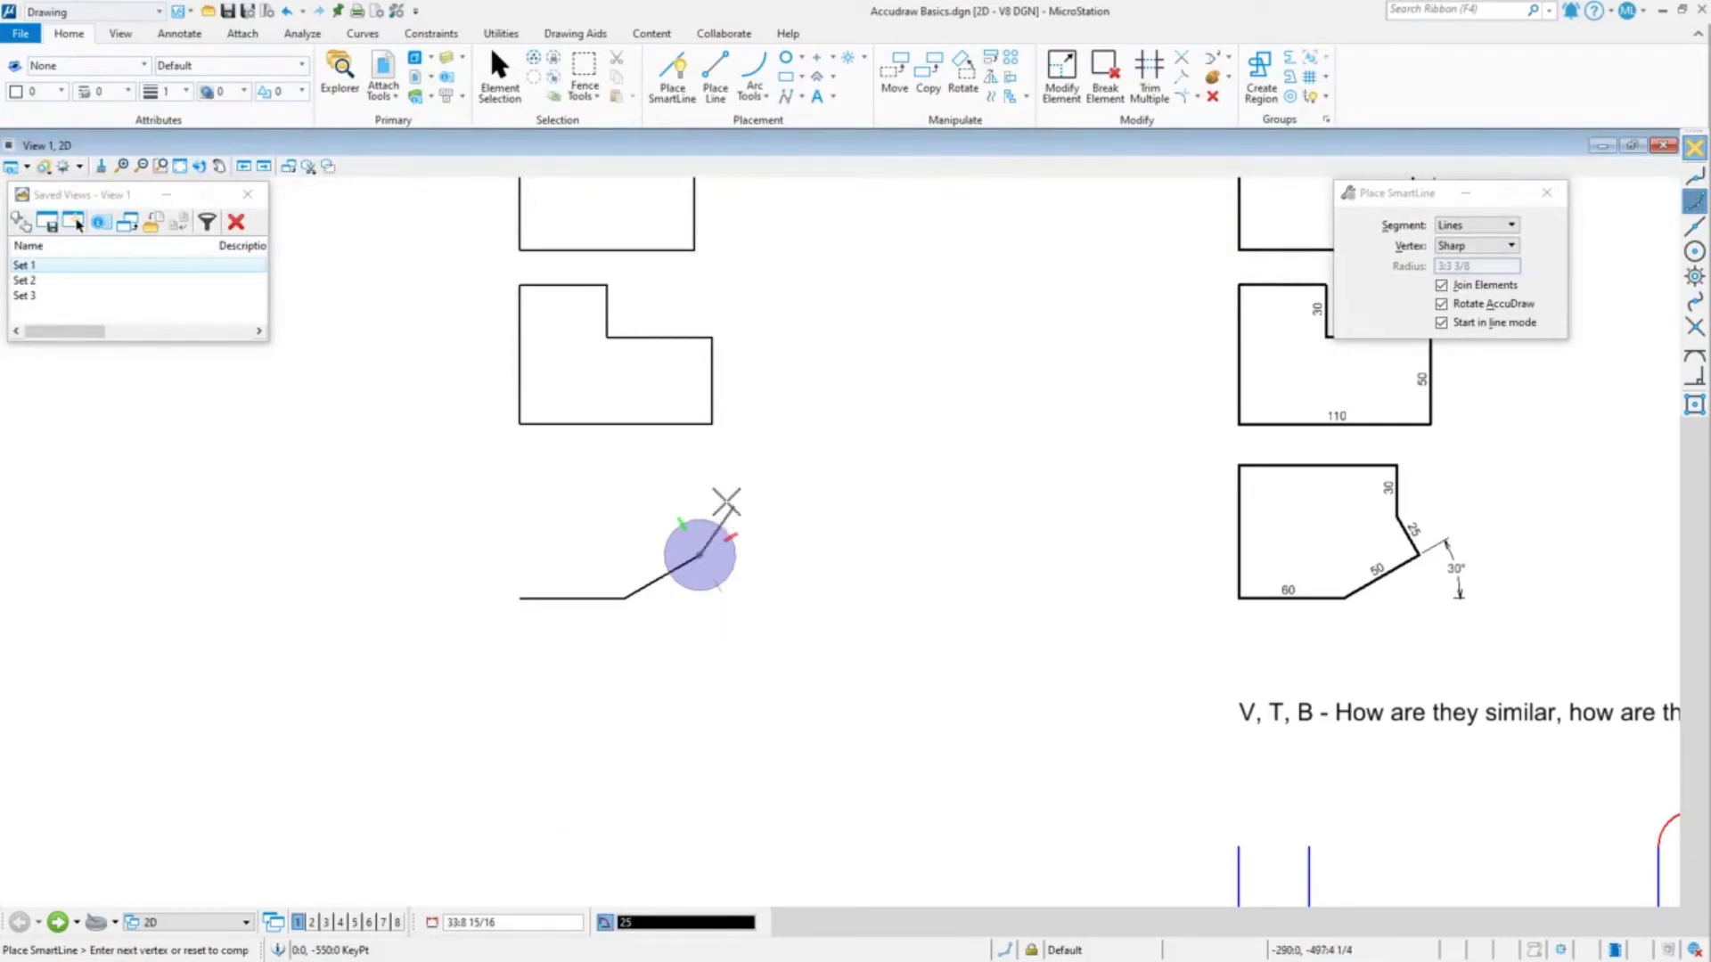
key(a)
key(Tab)
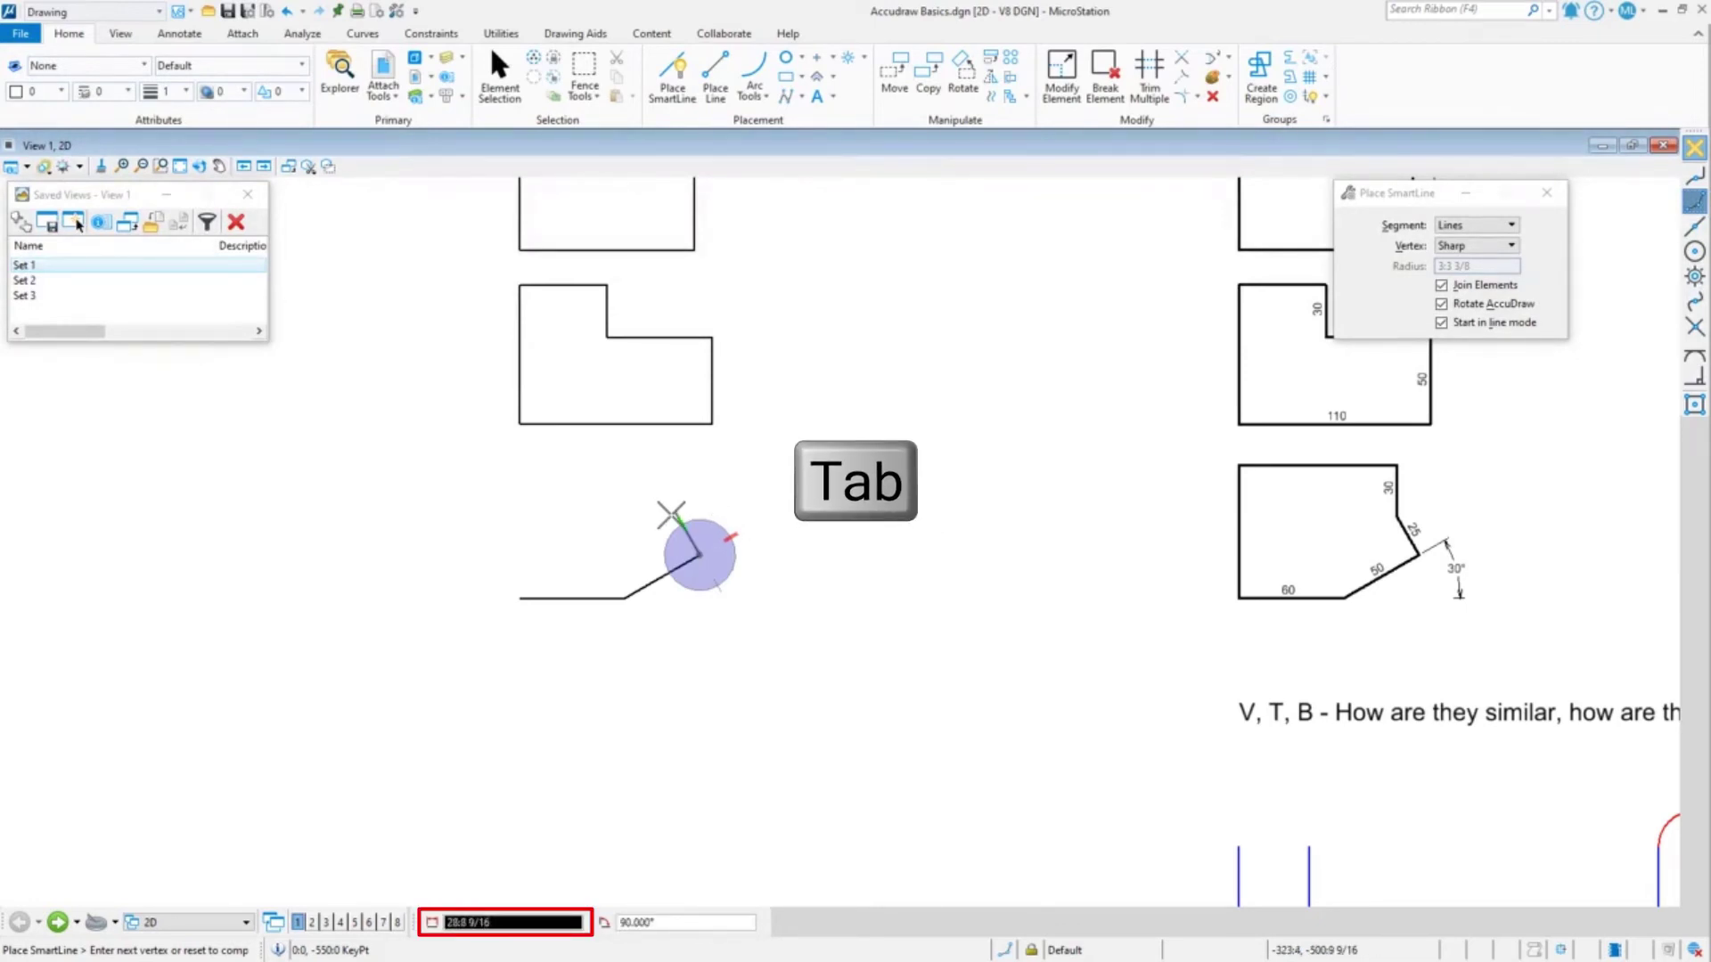
text(23:9)
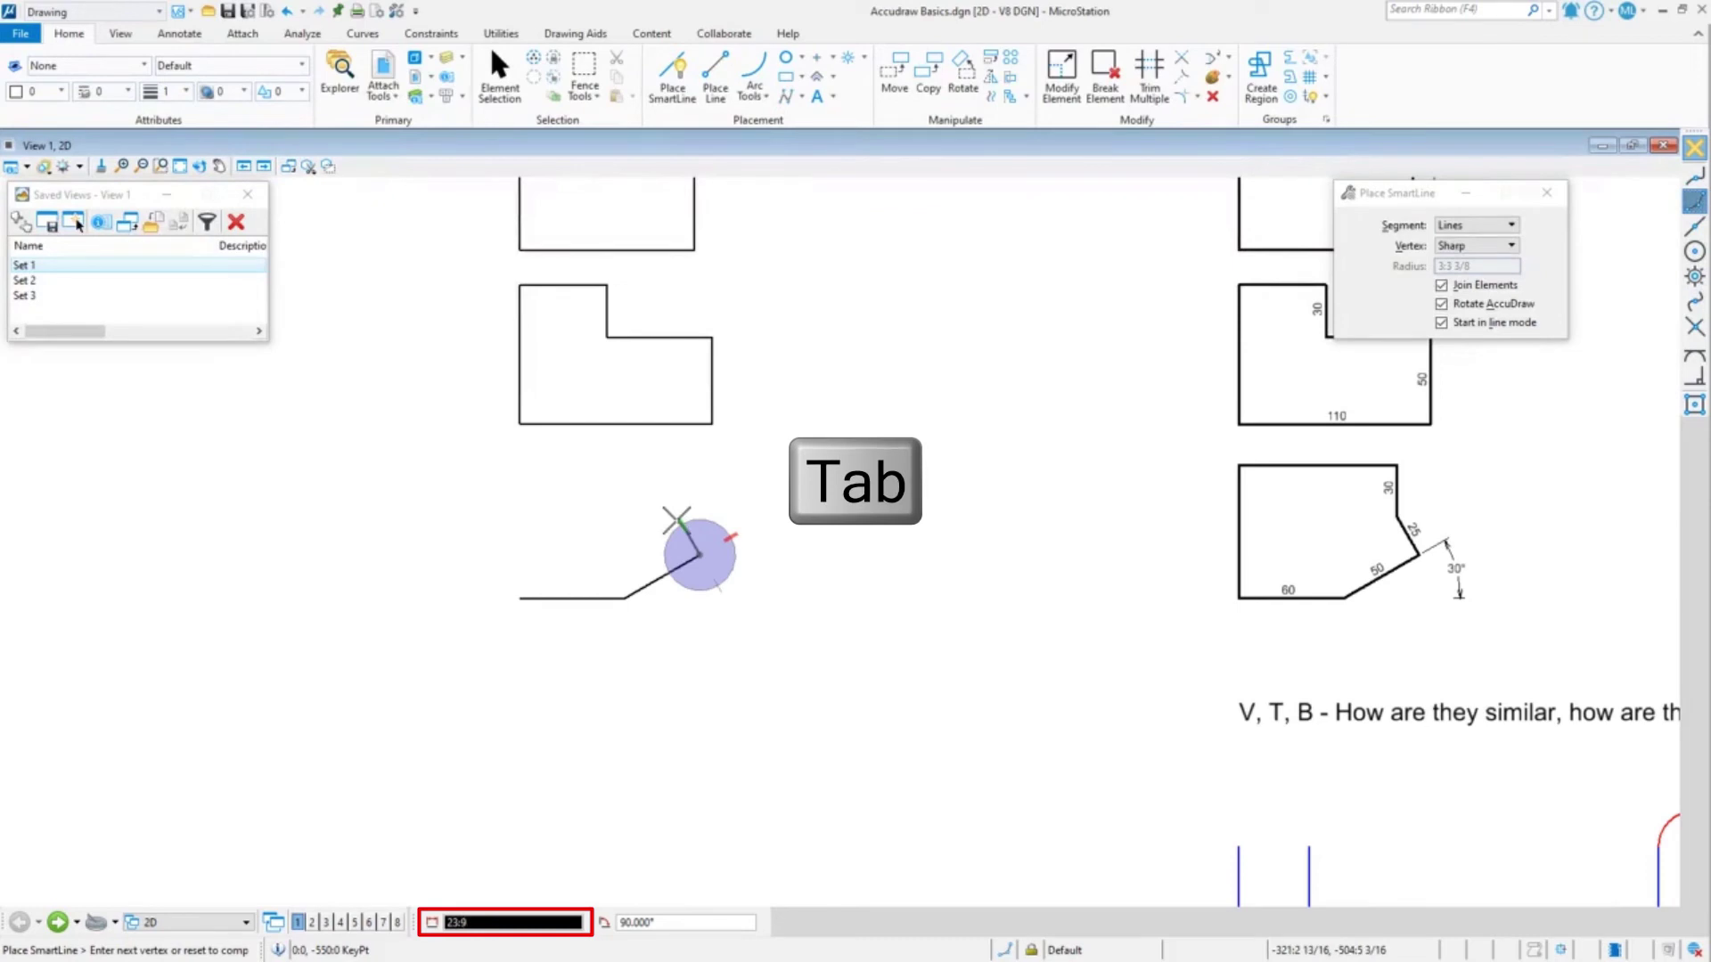
key(BackSpace)
key(BackSpace)
key(BackSpace)
text(5)
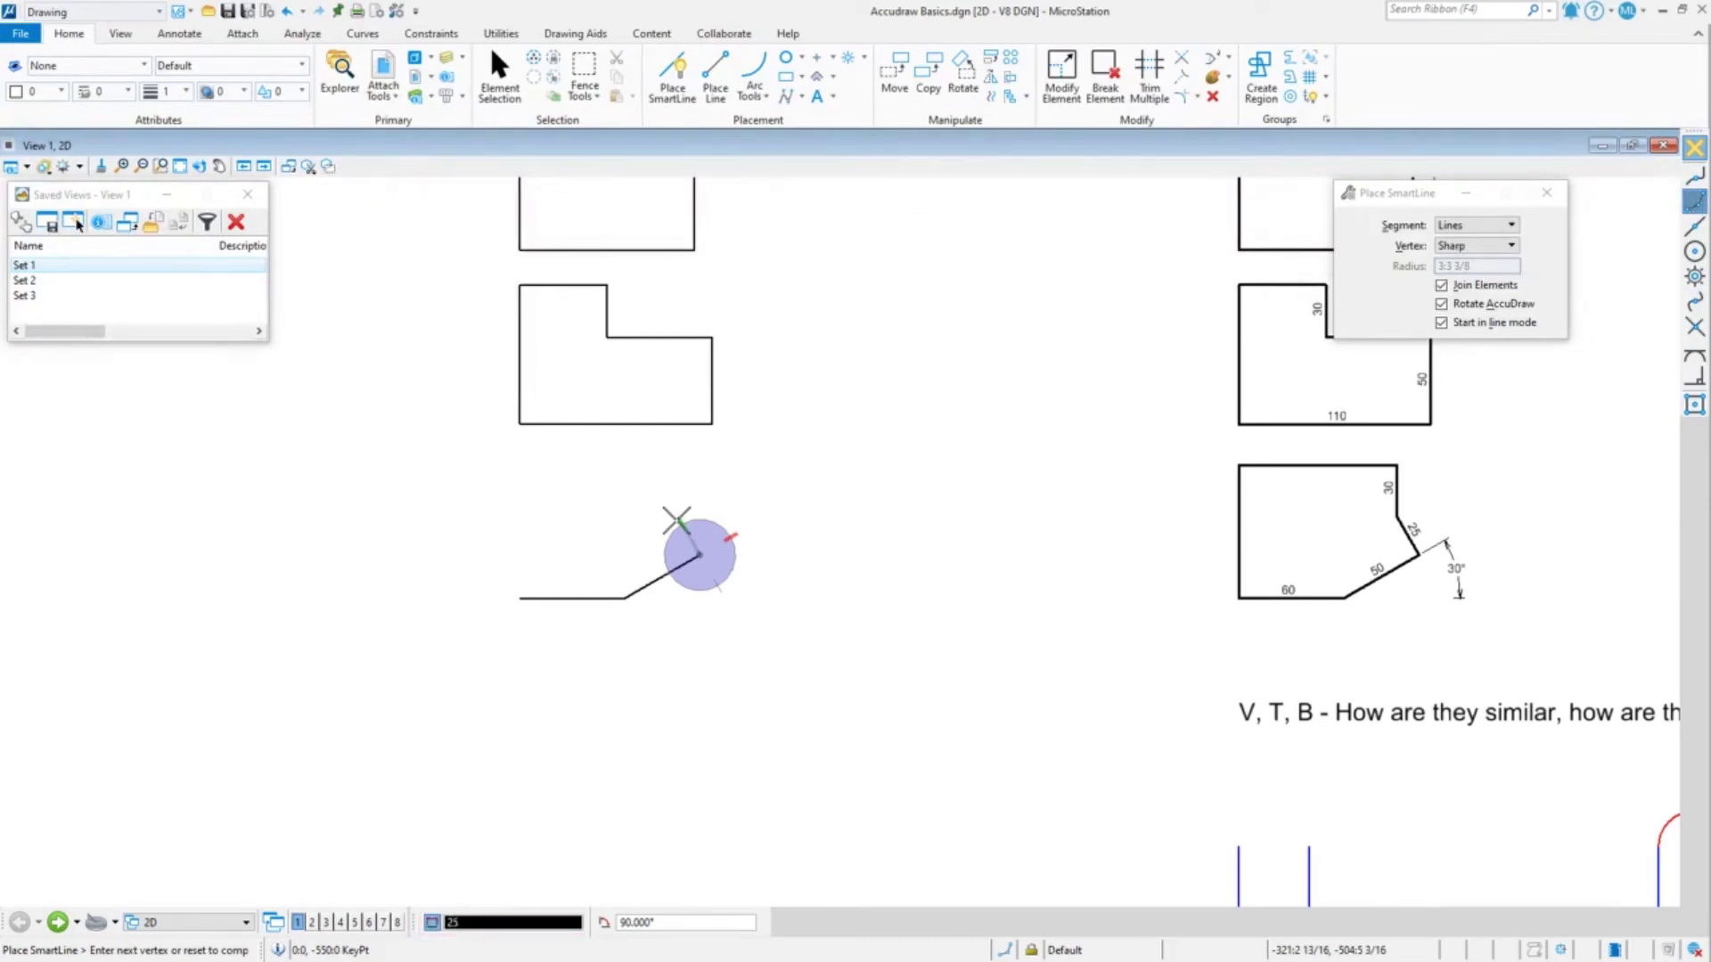
click(677, 519)
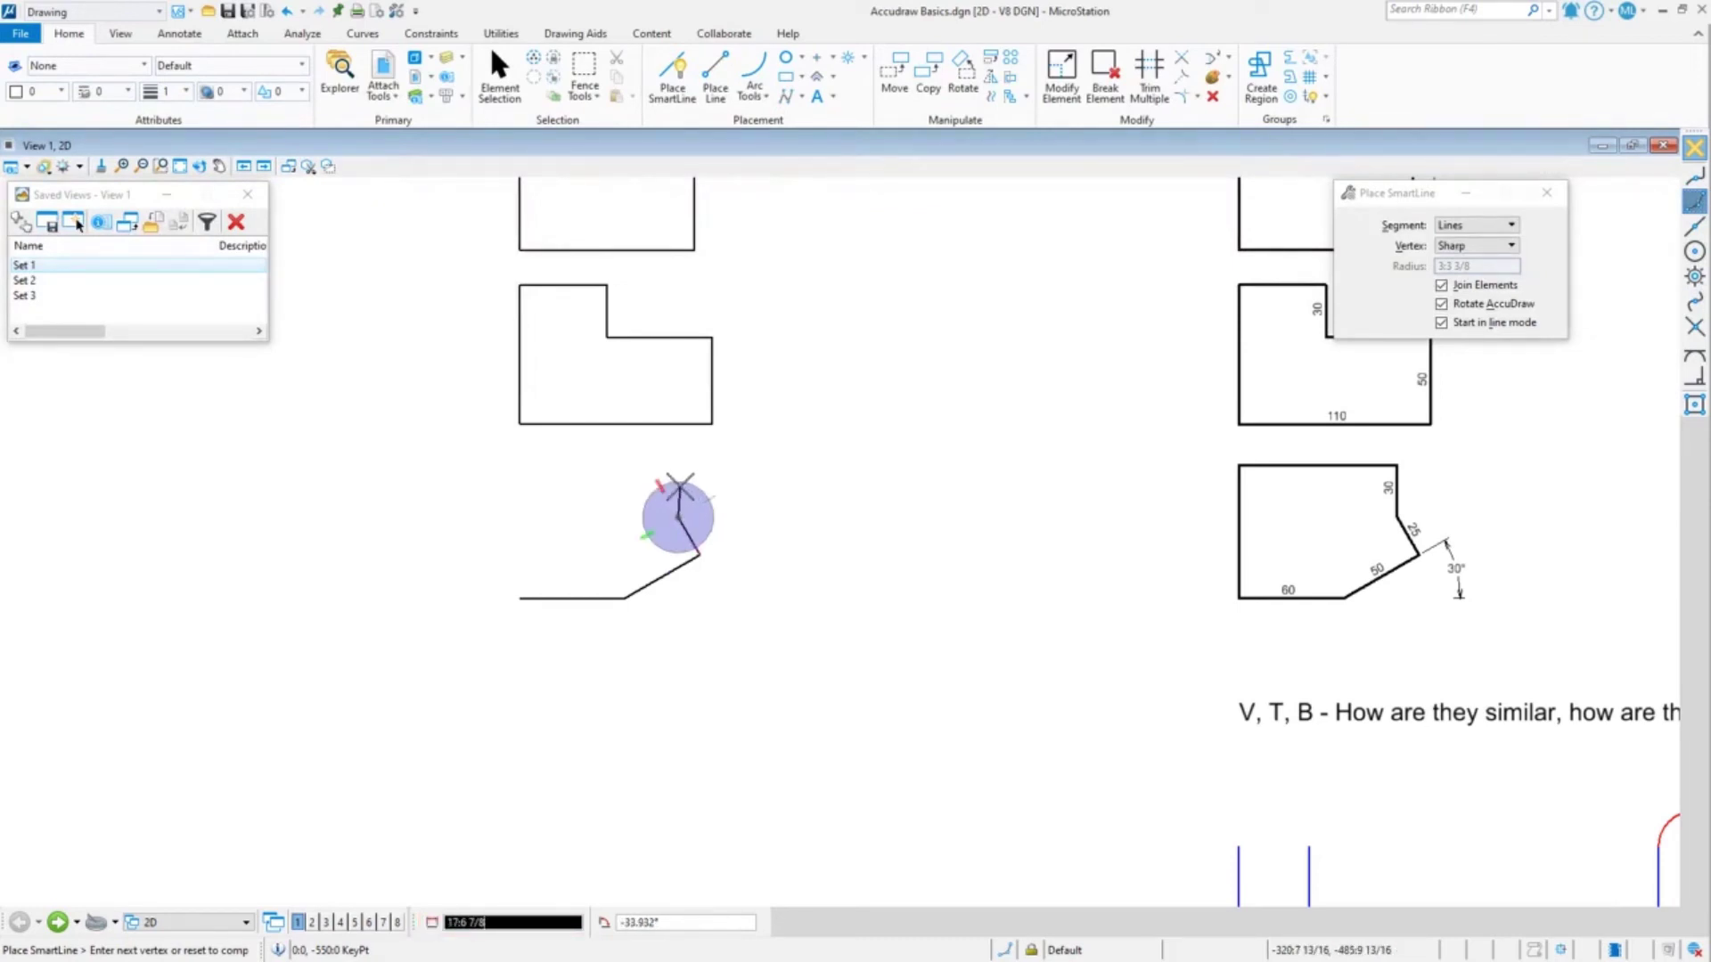
Step: Place the 30-unit vertical edge, then a trial top edge running left
text(25)
text(v)
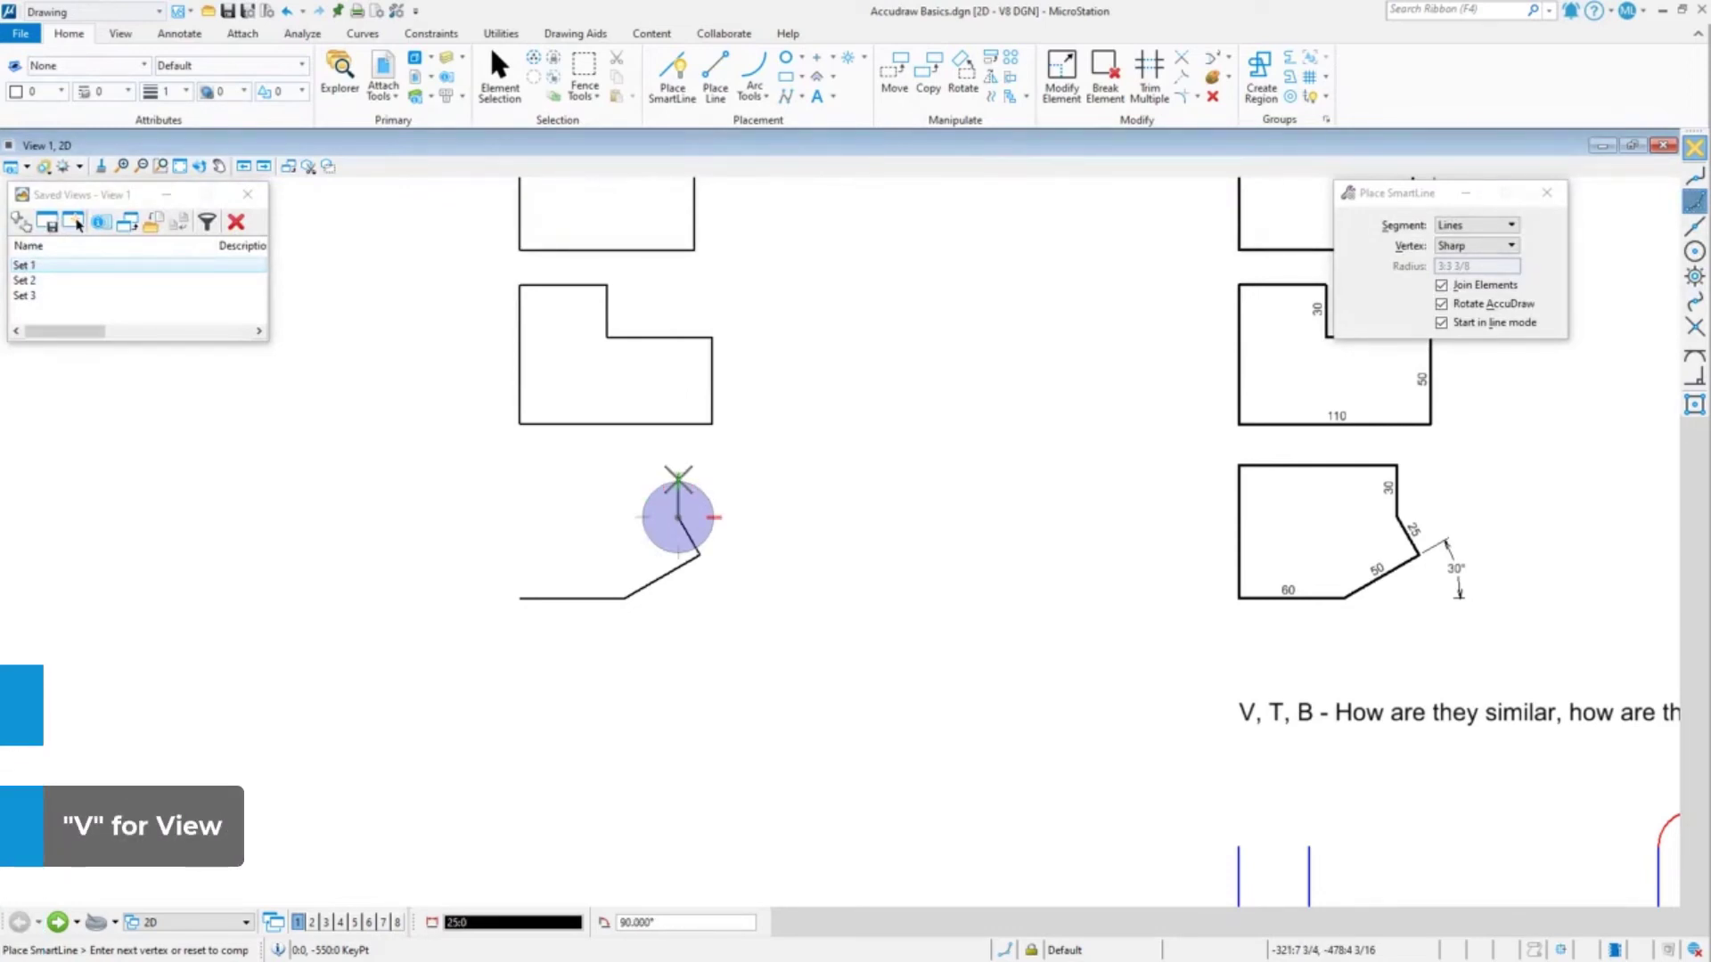
text(tb)
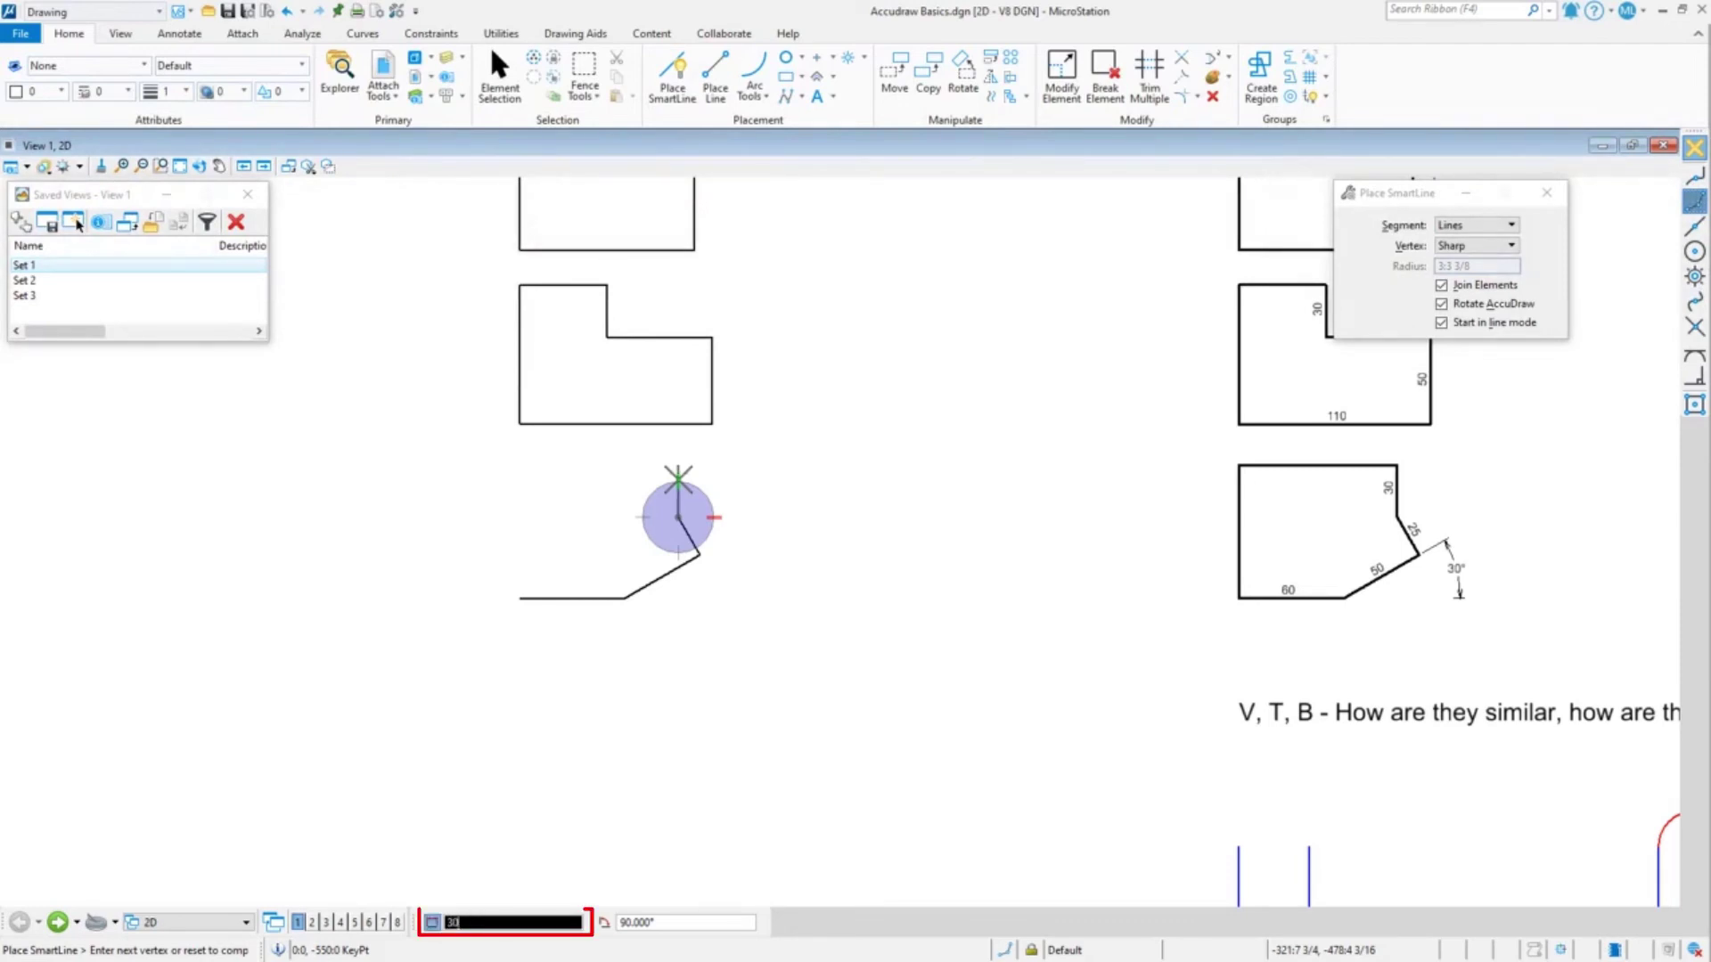
click(677, 478)
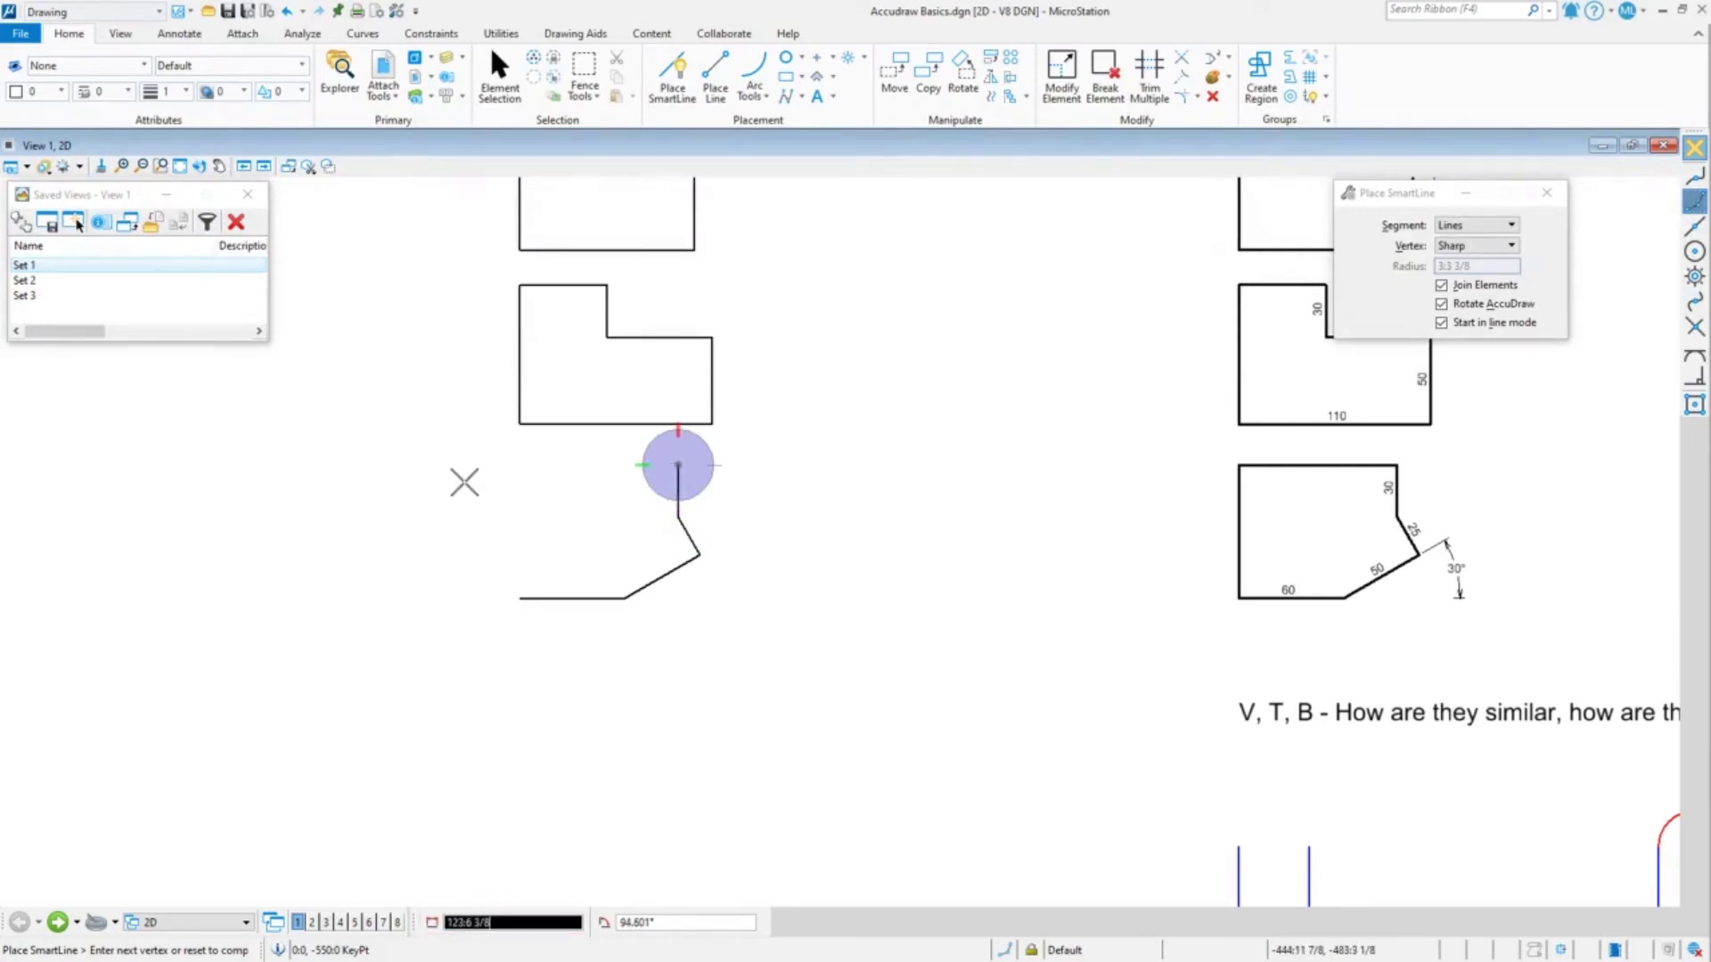
click(463, 482)
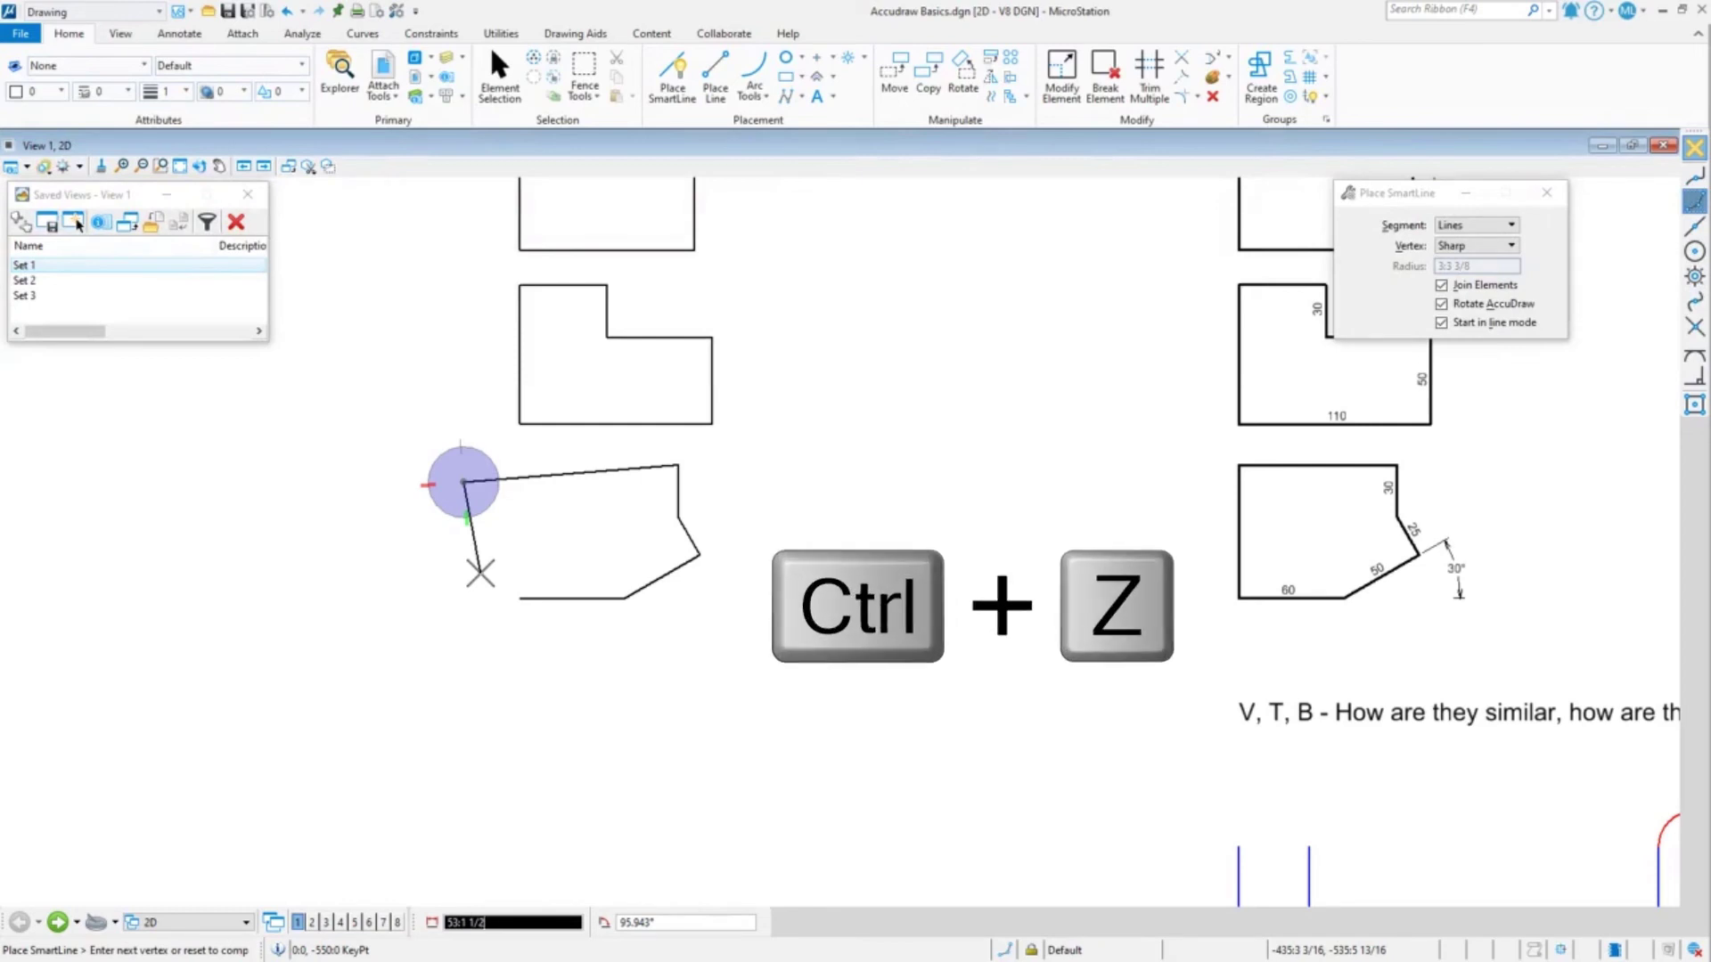
Step: Undo the stray top edge, redraw it level with the start corner, and close the profile
key(ctrl+z)
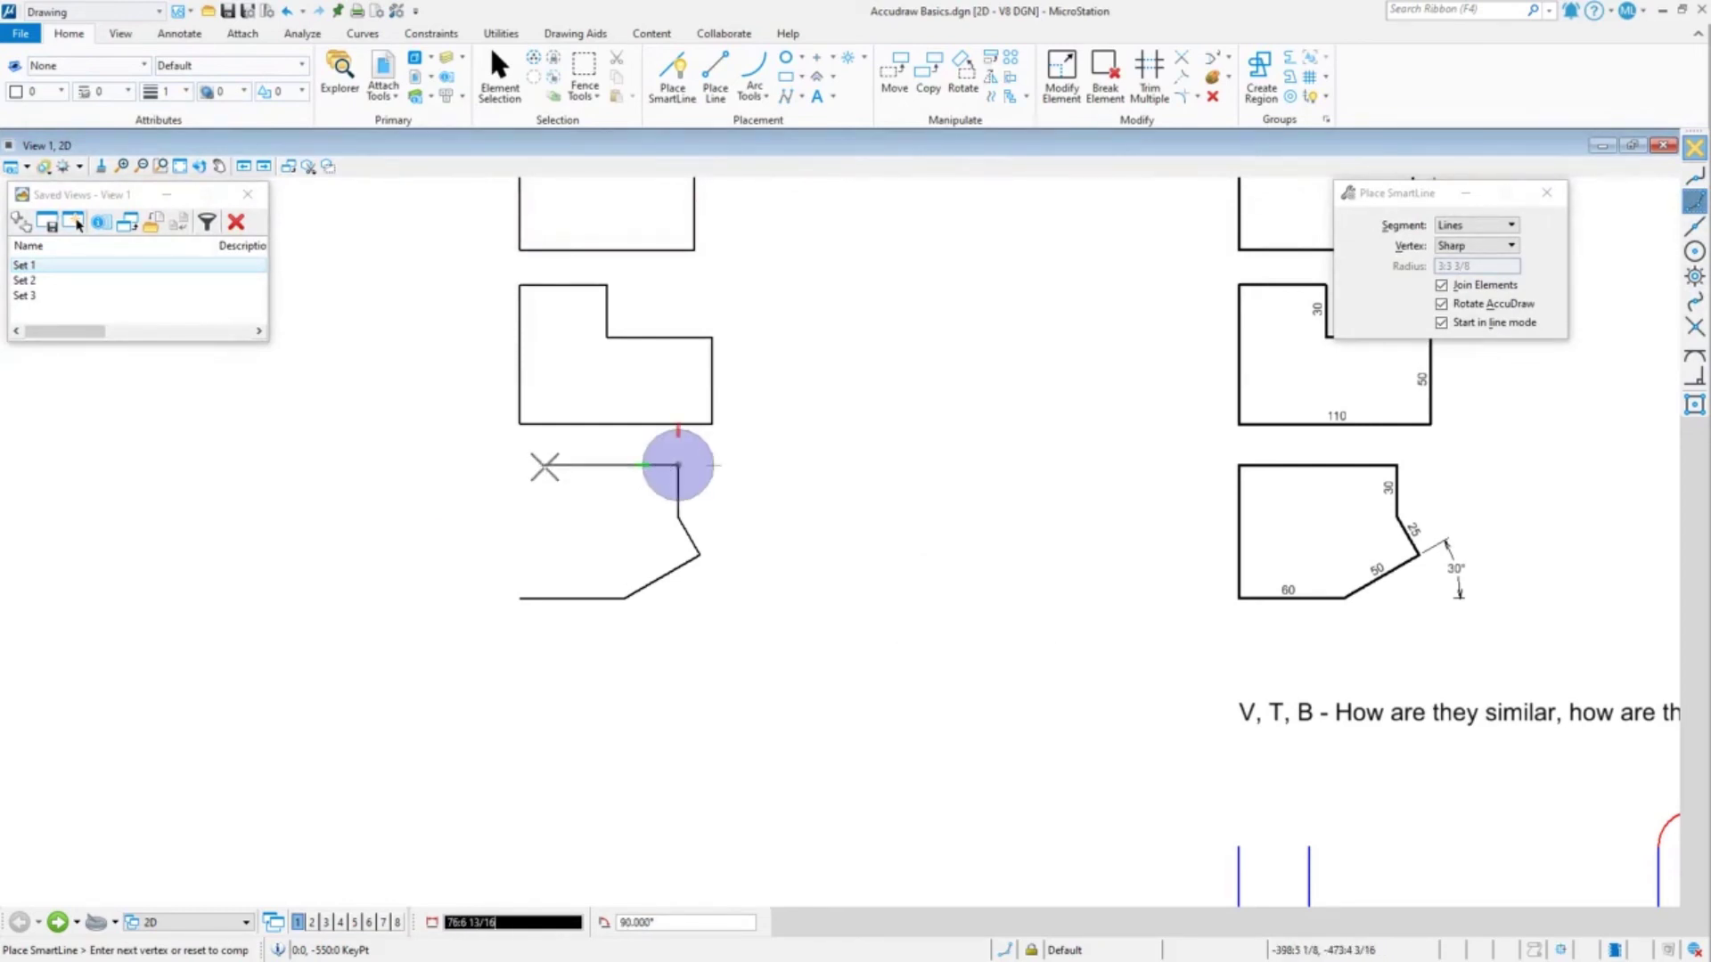
key(Return)
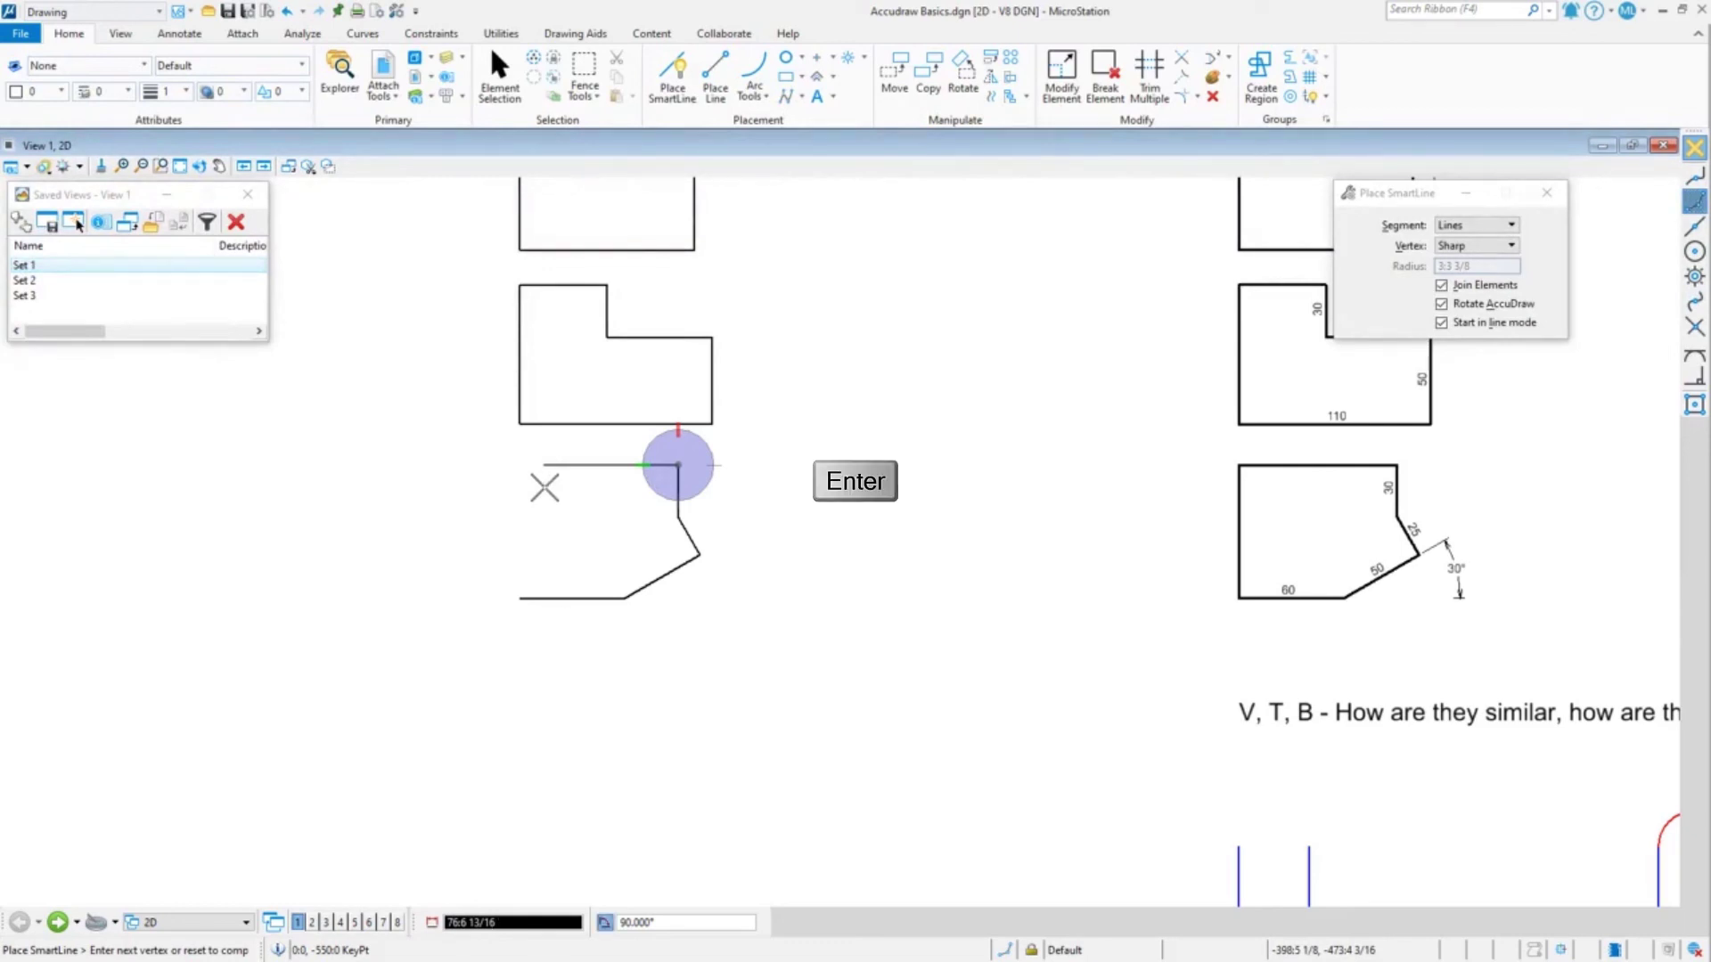
click(520, 598)
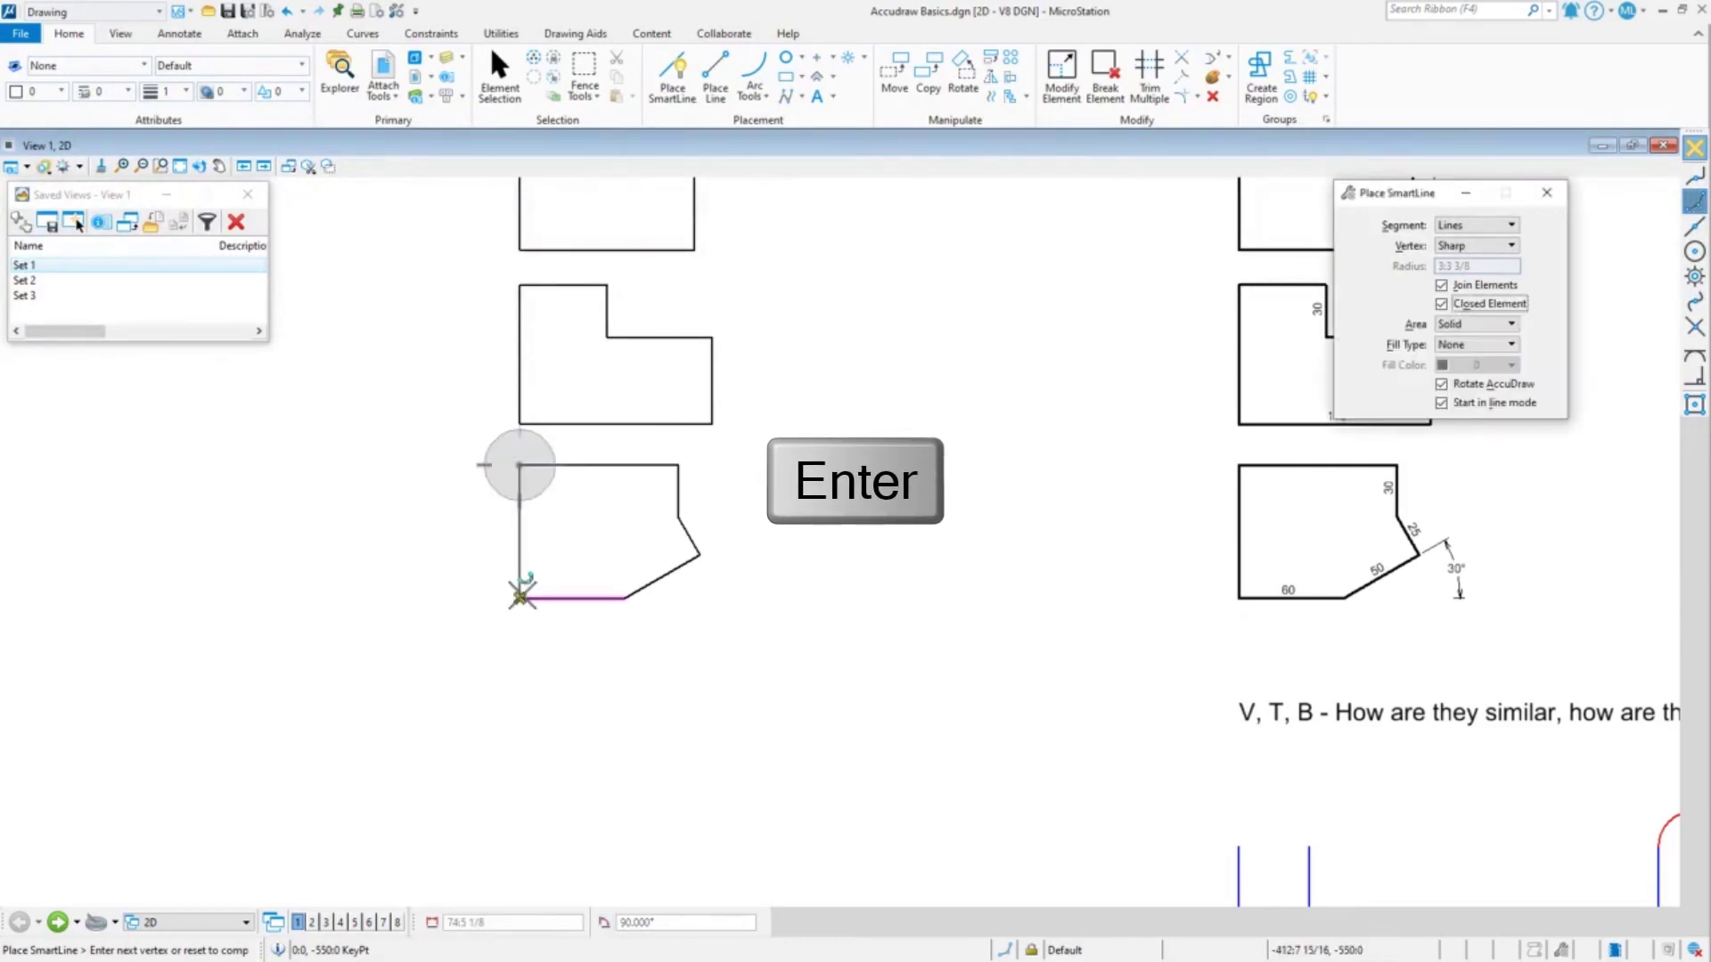
click(521, 596)
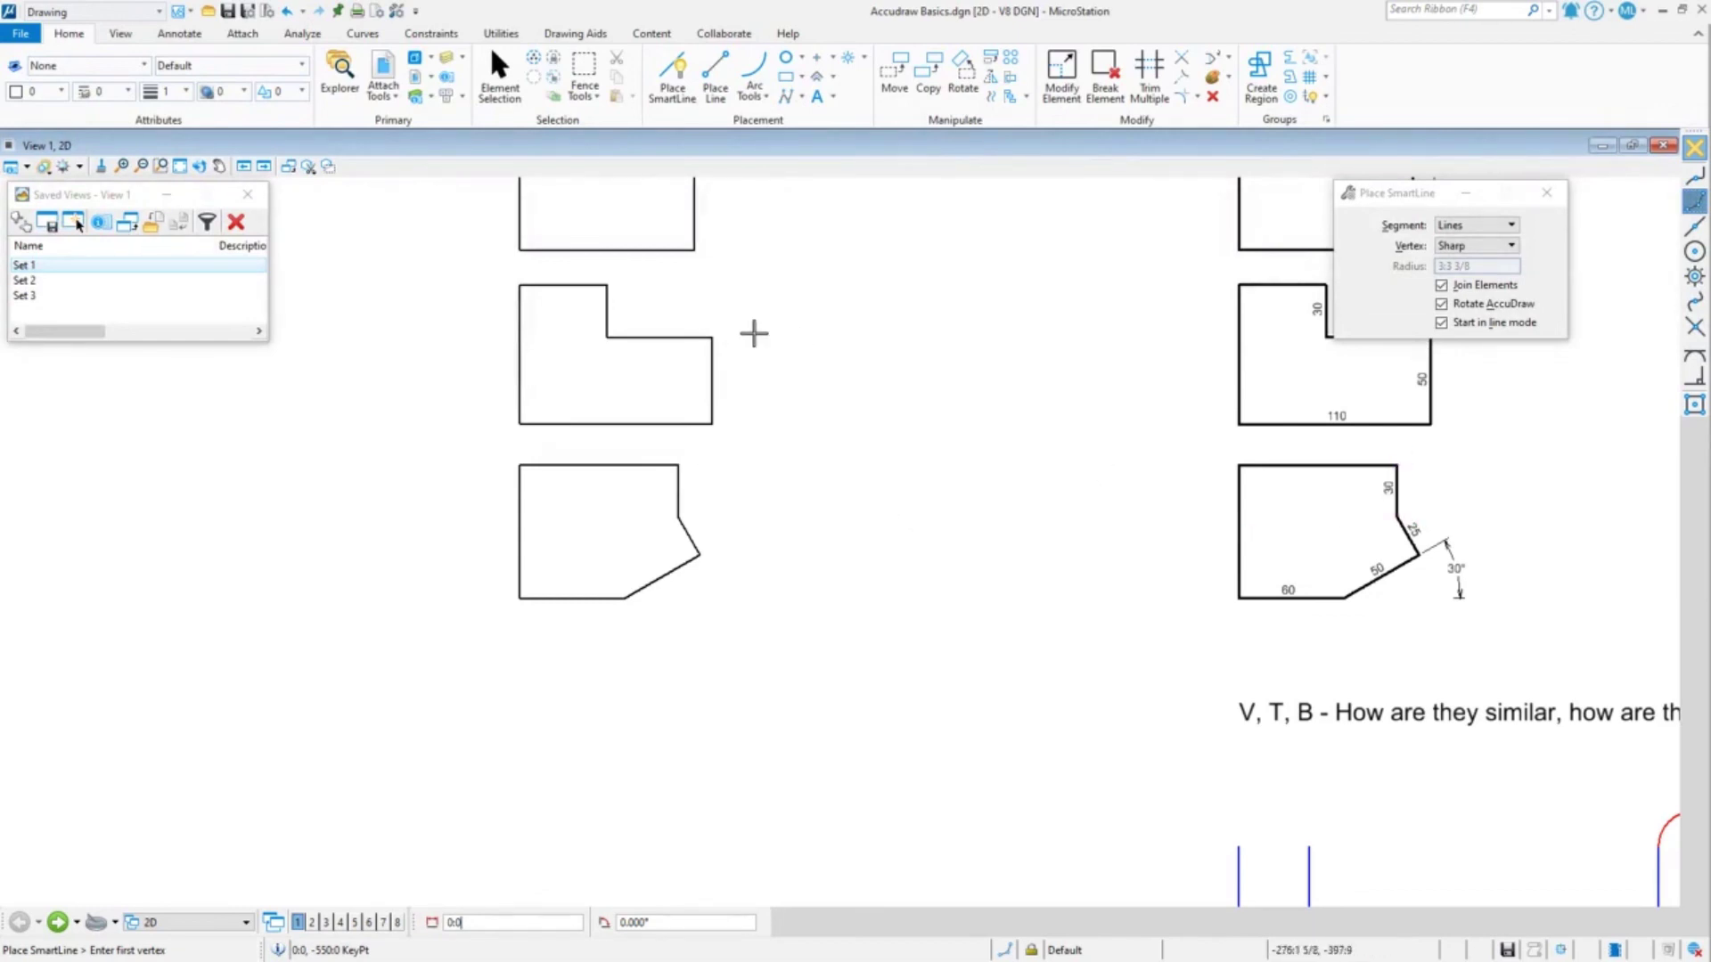
scroll(751, 334, down, 2)
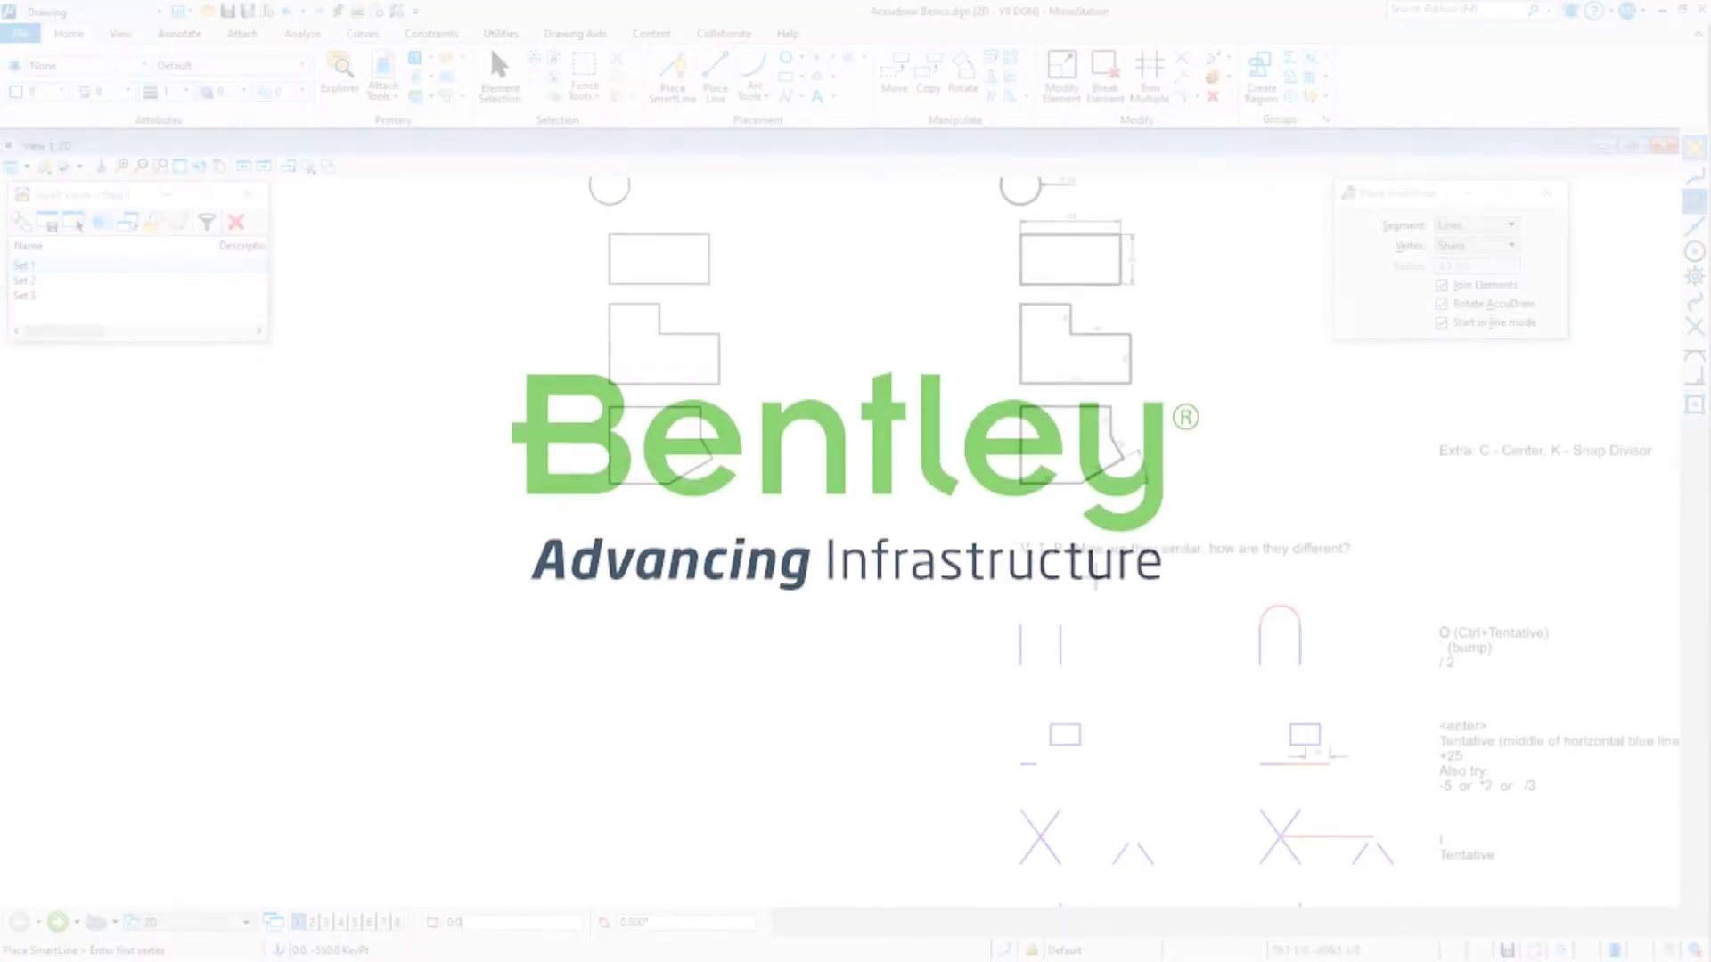